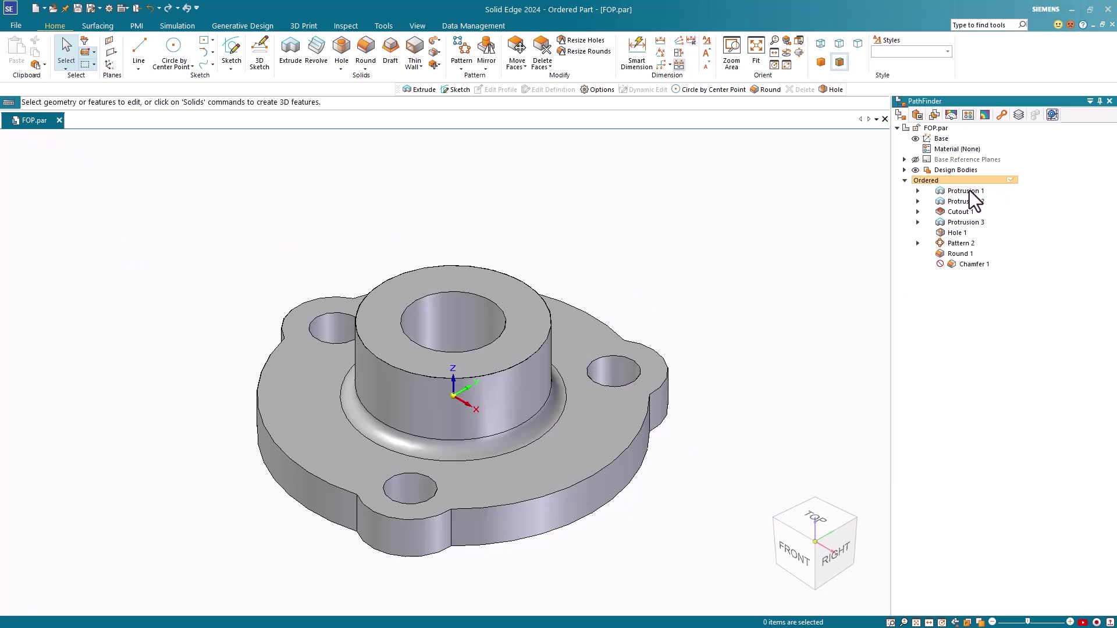
# Step: Unsuppress Chamfer 1 to preview it on the bore edge, and suppress it again
pyautogui.rightClick(955, 266)
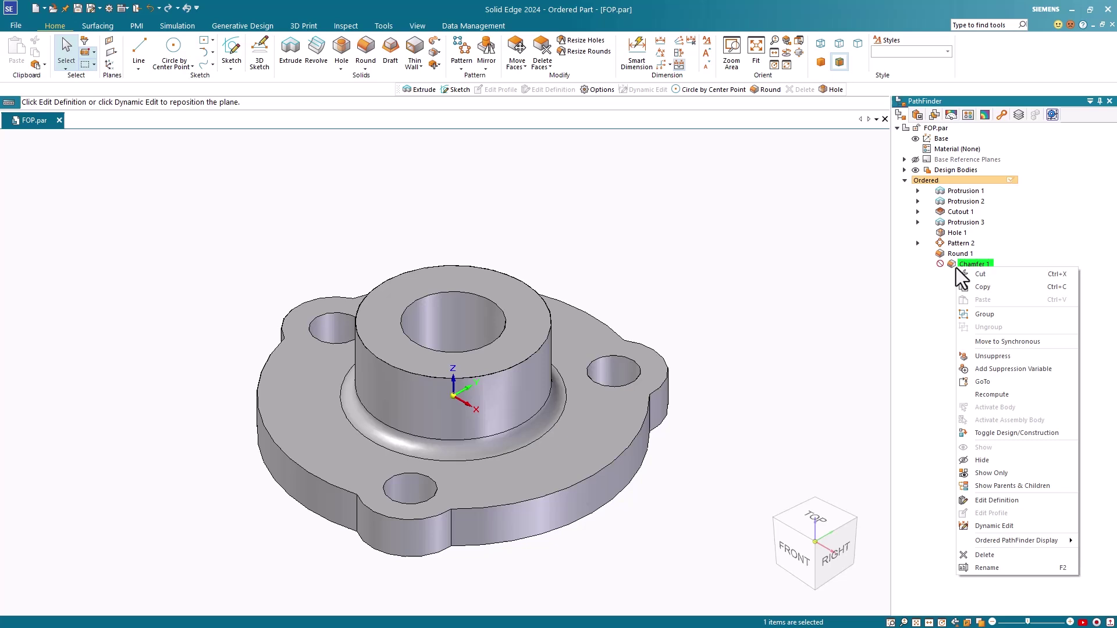
pyautogui.click(993, 358)
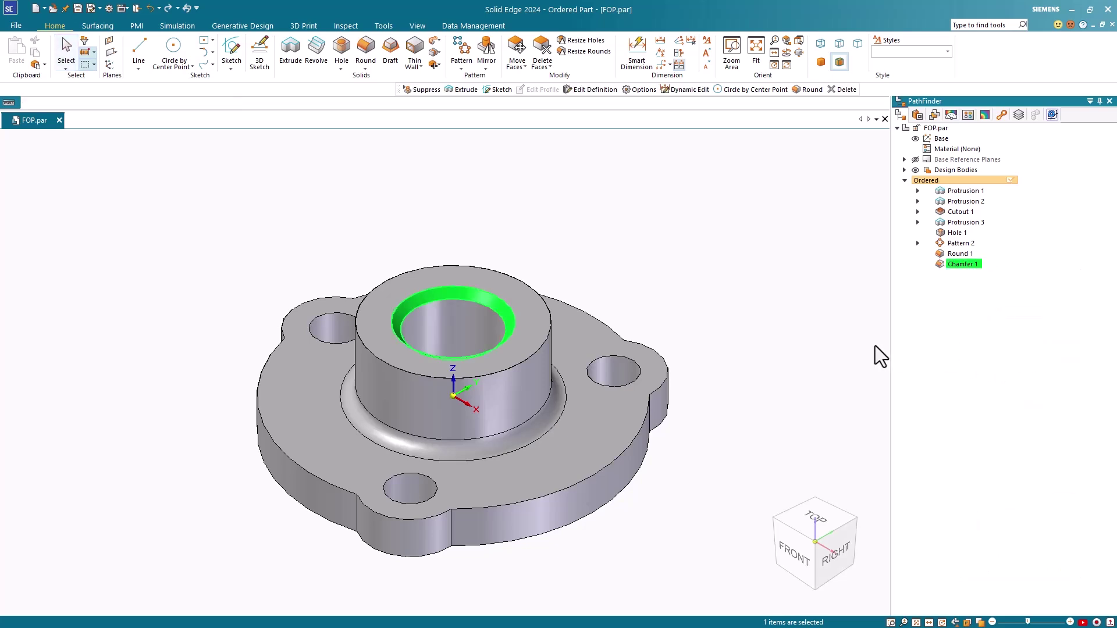
pyautogui.rightClick(955, 267)
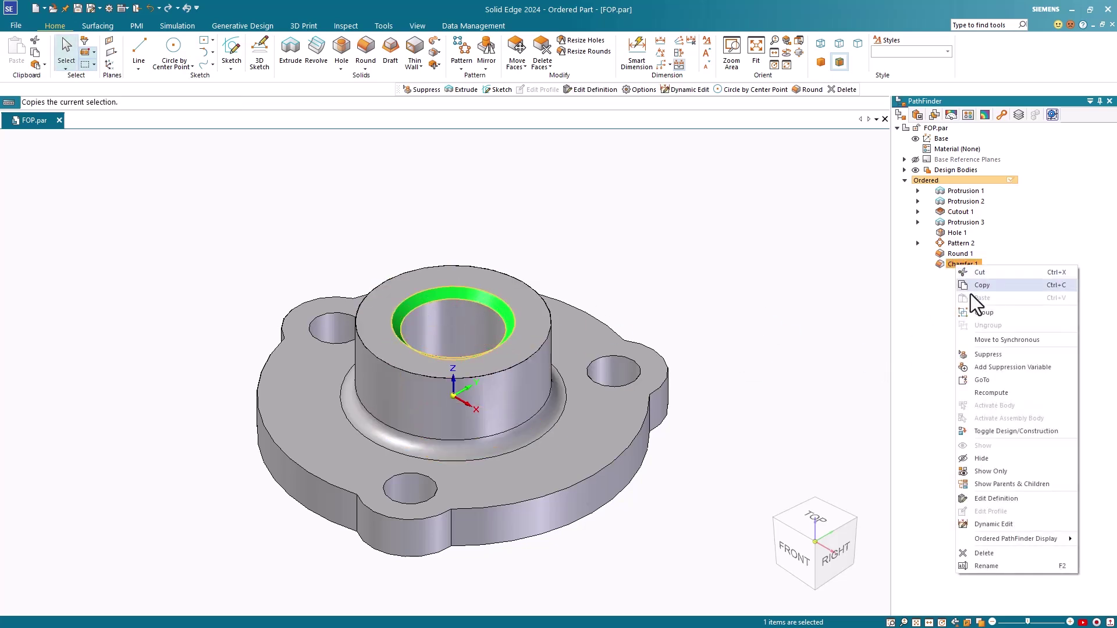
pyautogui.click(992, 356)
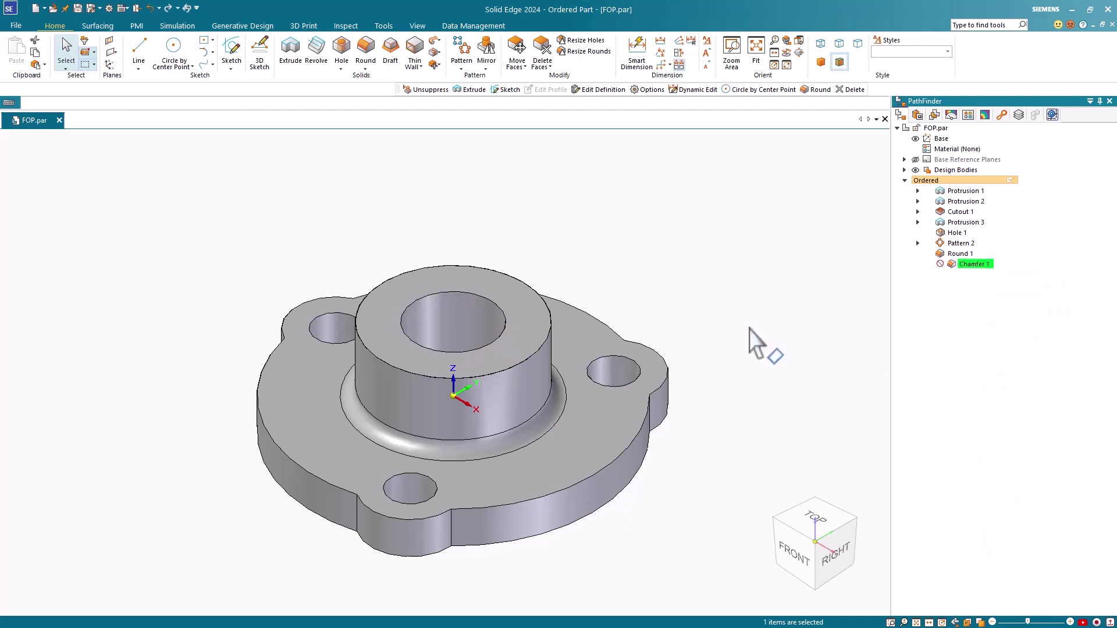
pyautogui.click(749, 329)
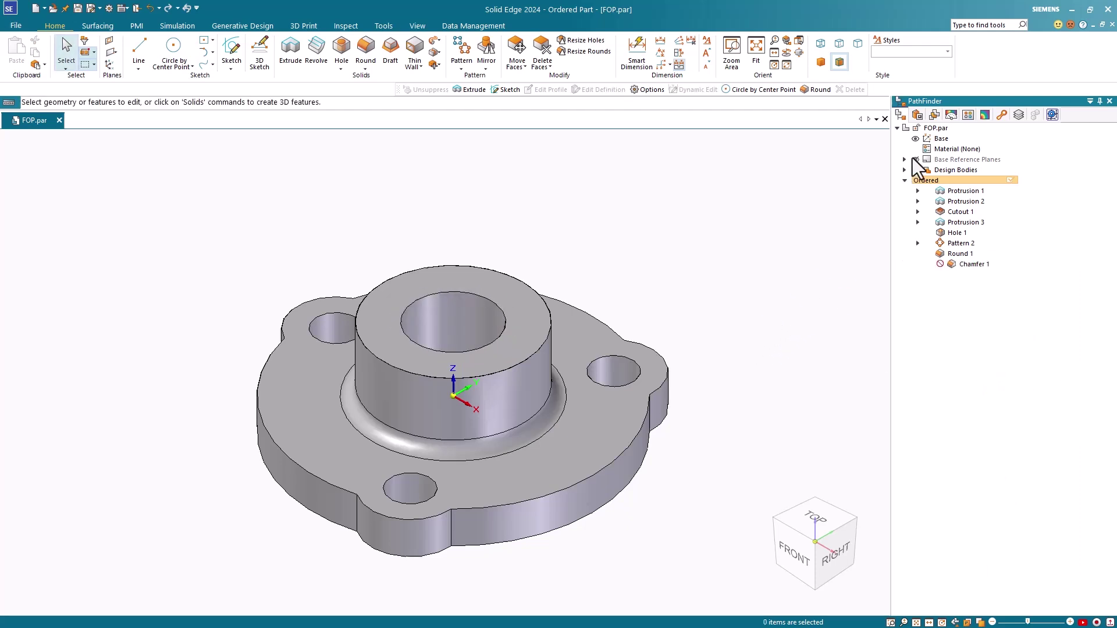
# Step: Create a family of parts member named 3Hole from the current flange model
pyautogui.click(933, 114)
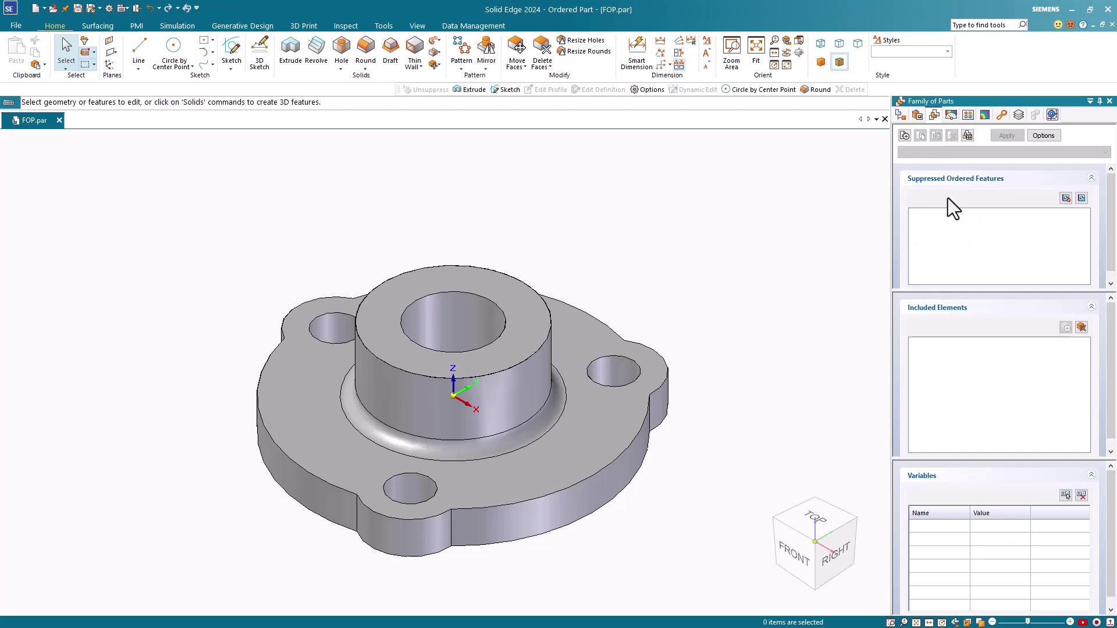
pyautogui.click(905, 137)
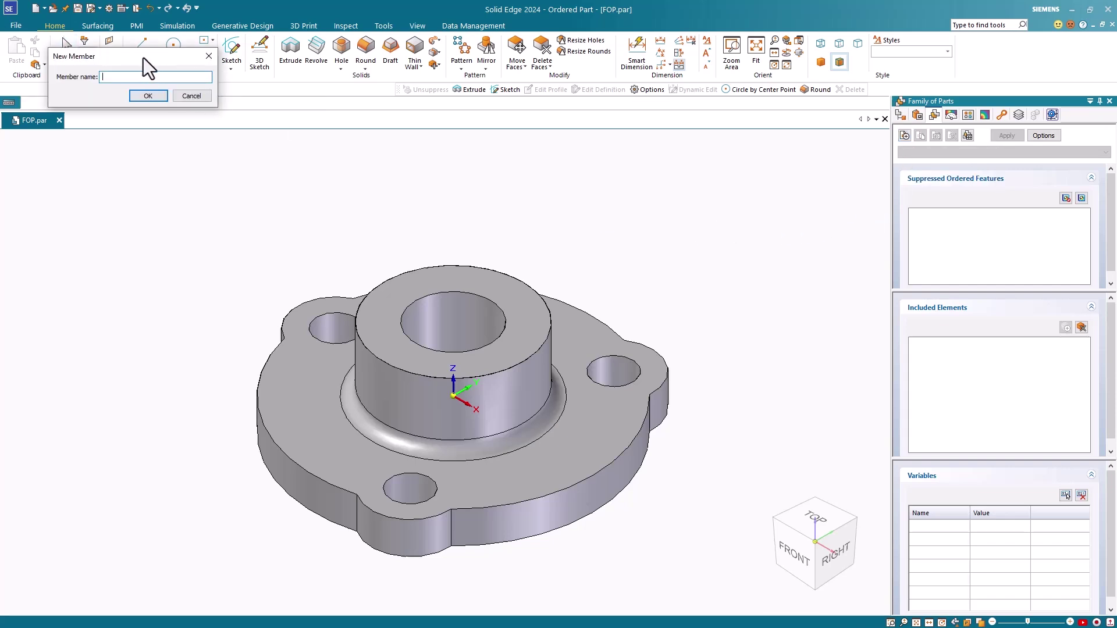
pyautogui.moveTo(144, 57); pyautogui.dragTo(183, 218)
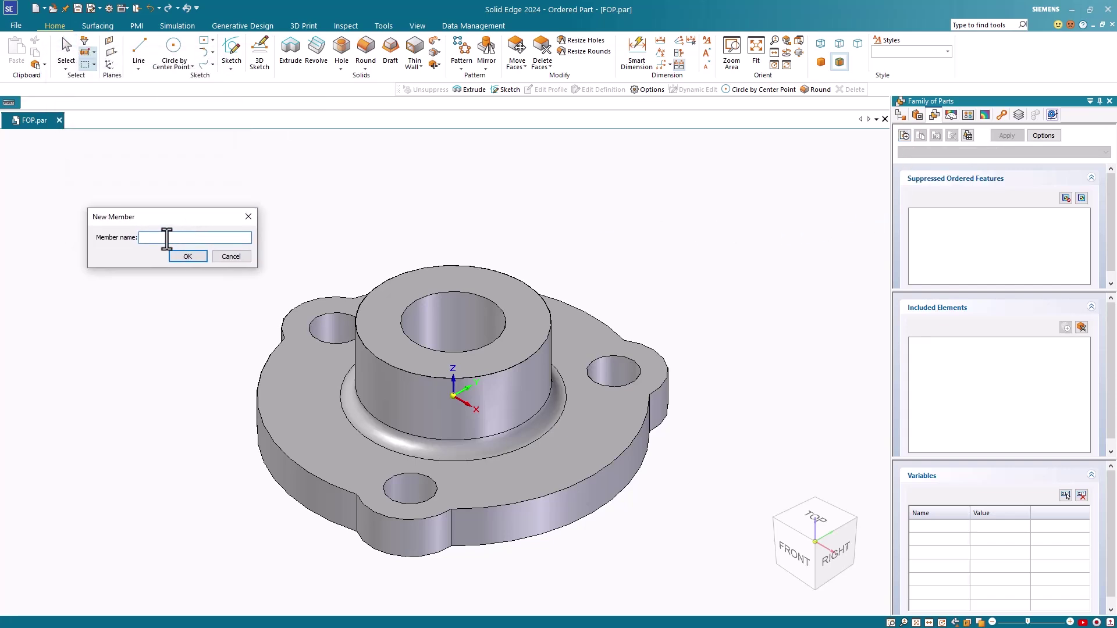
pyautogui.write('3Hole')
pyautogui.click(186, 259)
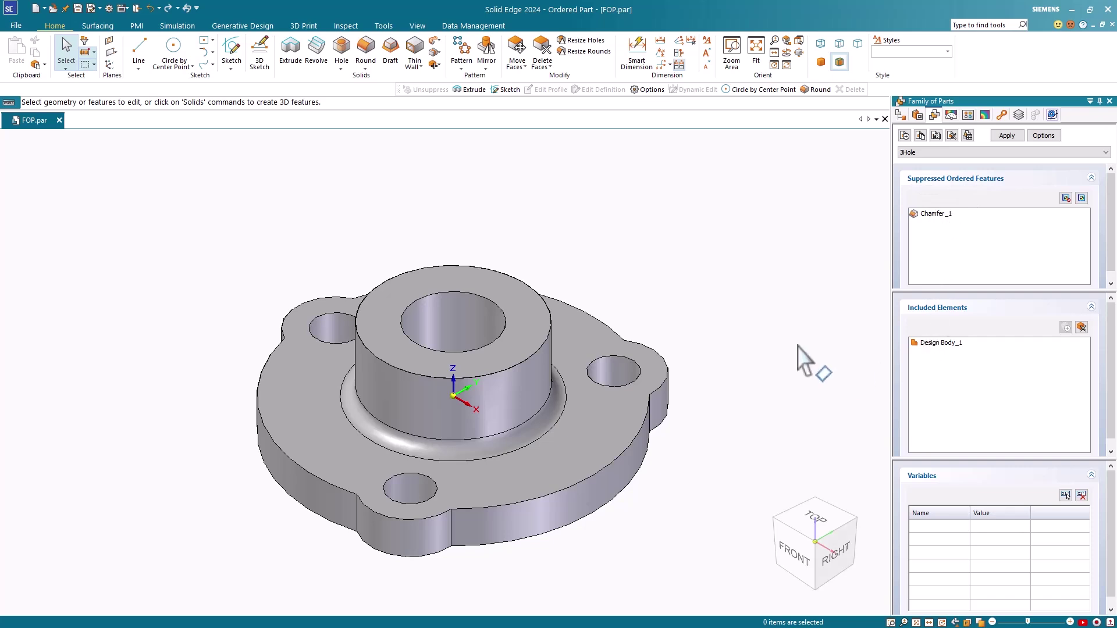
# Step: Add a second family of parts member named 4Hole
pyautogui.click(905, 136)
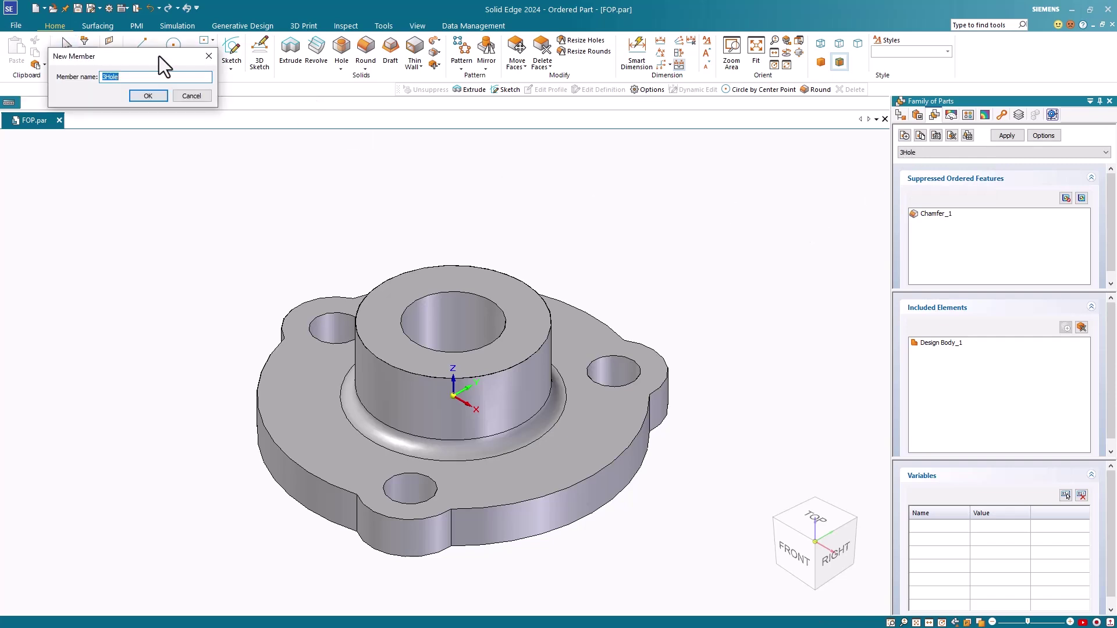
pyautogui.moveTo(160, 56); pyautogui.dragTo(193, 184)
pyautogui.write('4H')
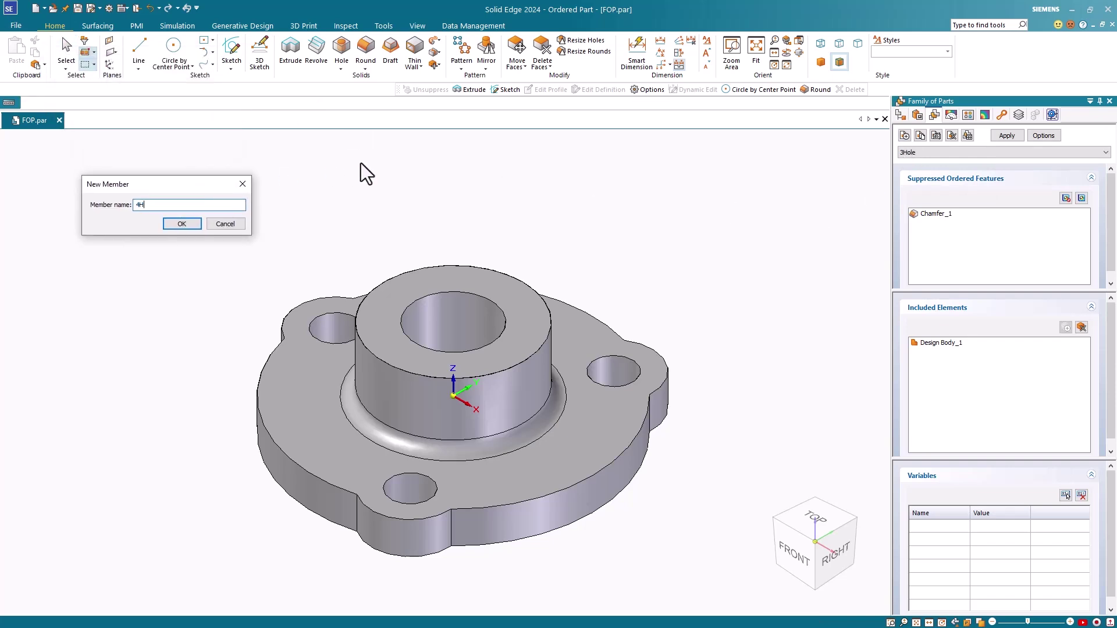
pyautogui.write('ole')
pyautogui.click(184, 224)
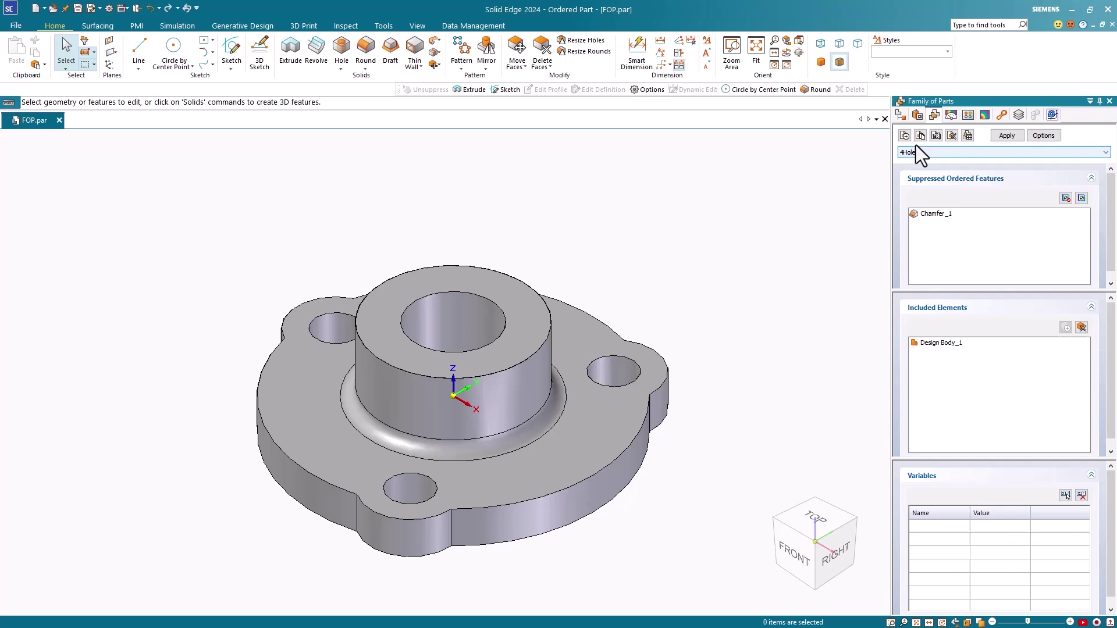
# Step: Open the family table for editing and set 4Hole's FlangeDia to 145 mm and FlangeThick to 18 mm
pyautogui.click(968, 135)
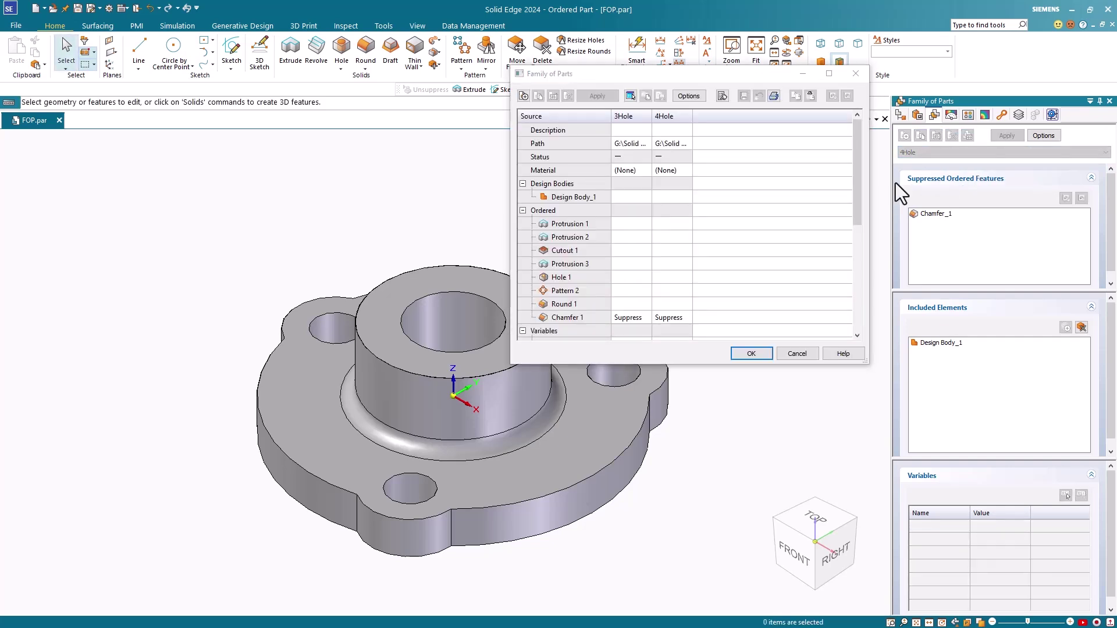
pyautogui.moveTo(858, 200); pyautogui.dragTo(855, 281)
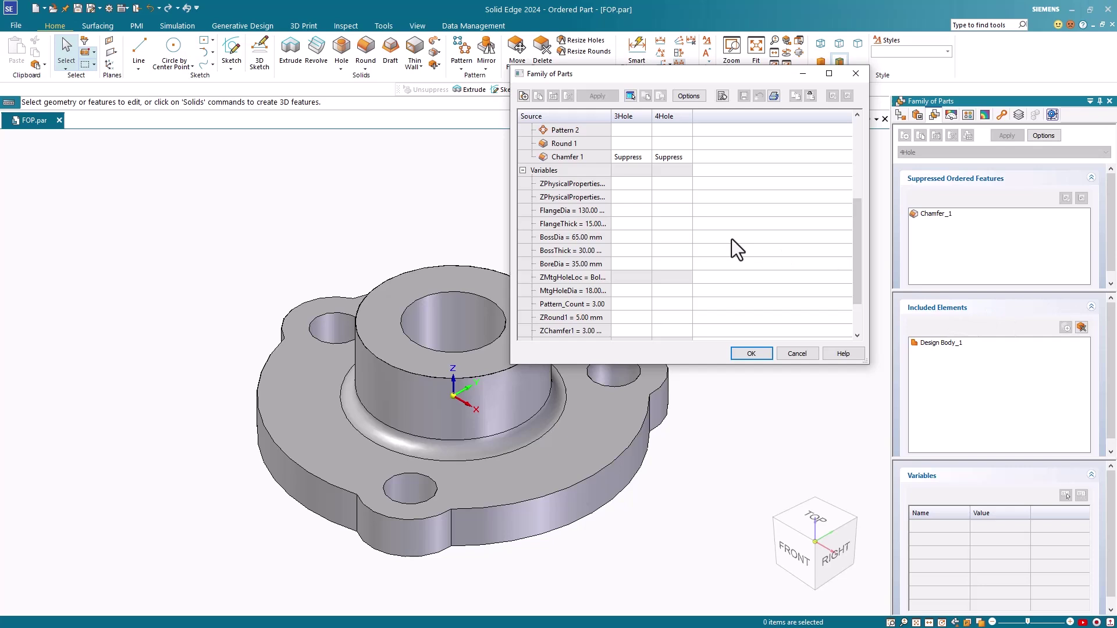
pyautogui.click(666, 212)
pyautogui.click(665, 210)
pyautogui.moveTo(679, 210); pyautogui.dragTo(656, 210)
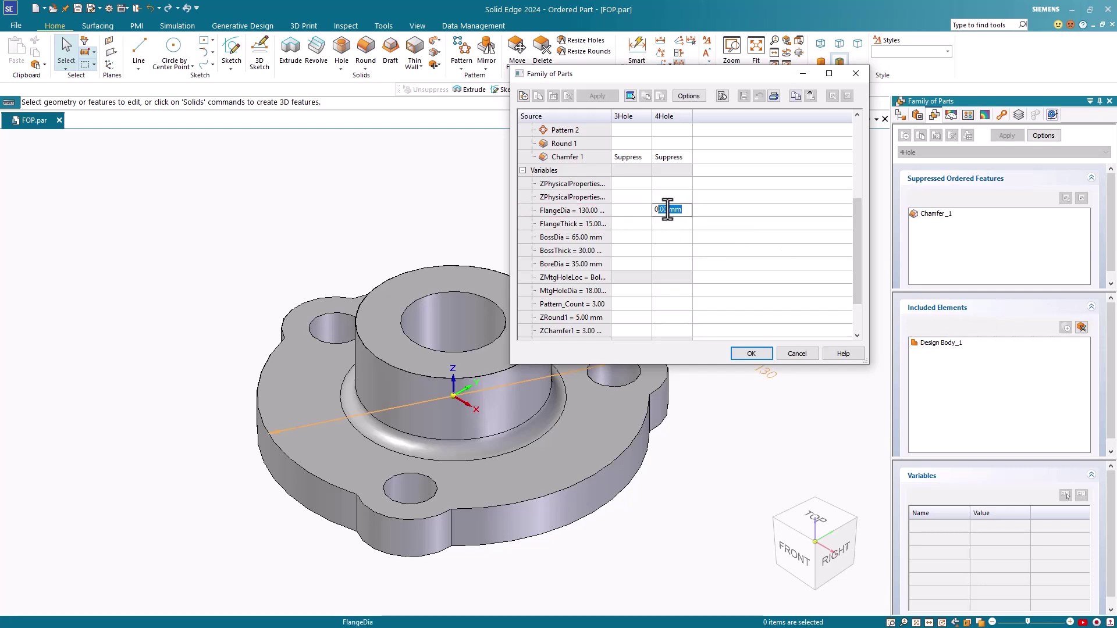
pyautogui.write('145')
pyautogui.press('Return')
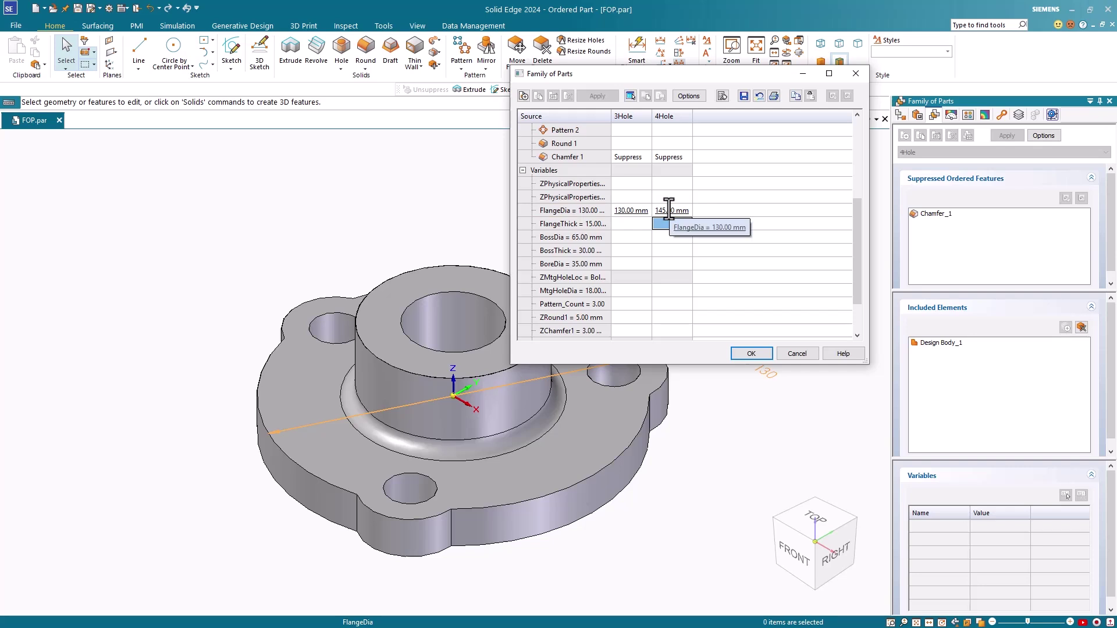
pyautogui.write('18')
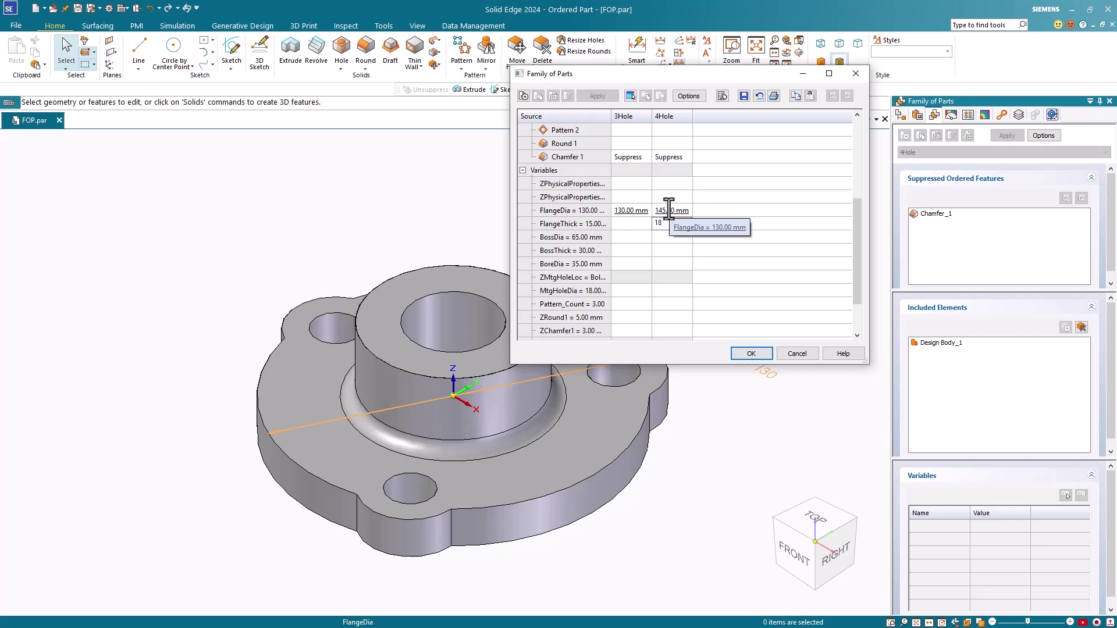
pyautogui.press('Return')
# Step: Set the 4Hole member's BossDia to 75 mm, BossThick to 40 mm and BoreDia to 45 mm
pyautogui.write('75')
pyautogui.press('Return')
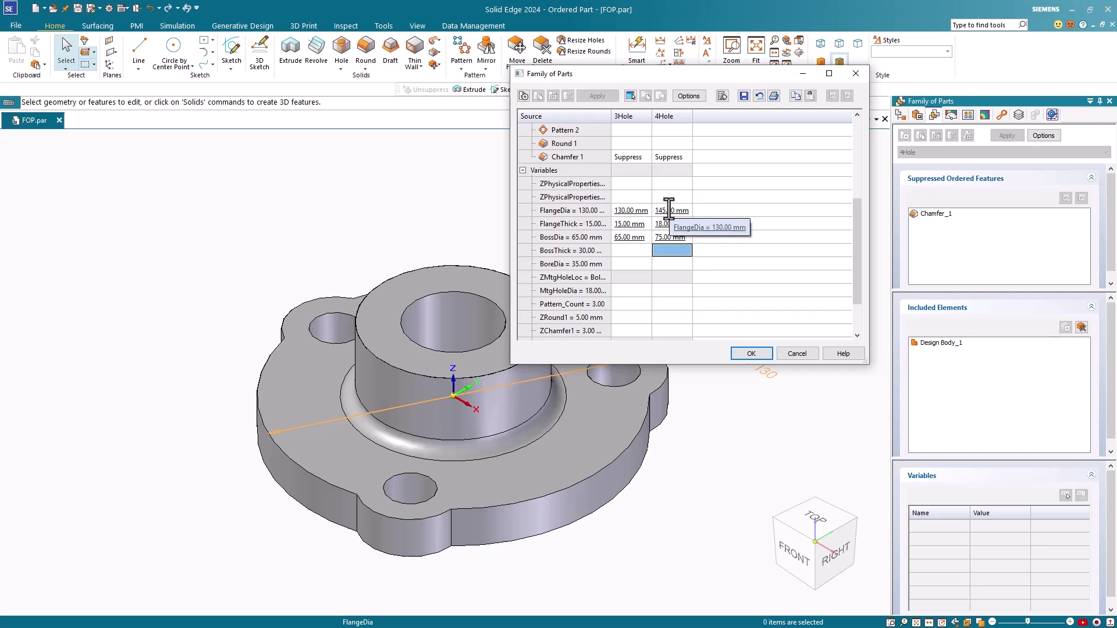
pyautogui.write('40')
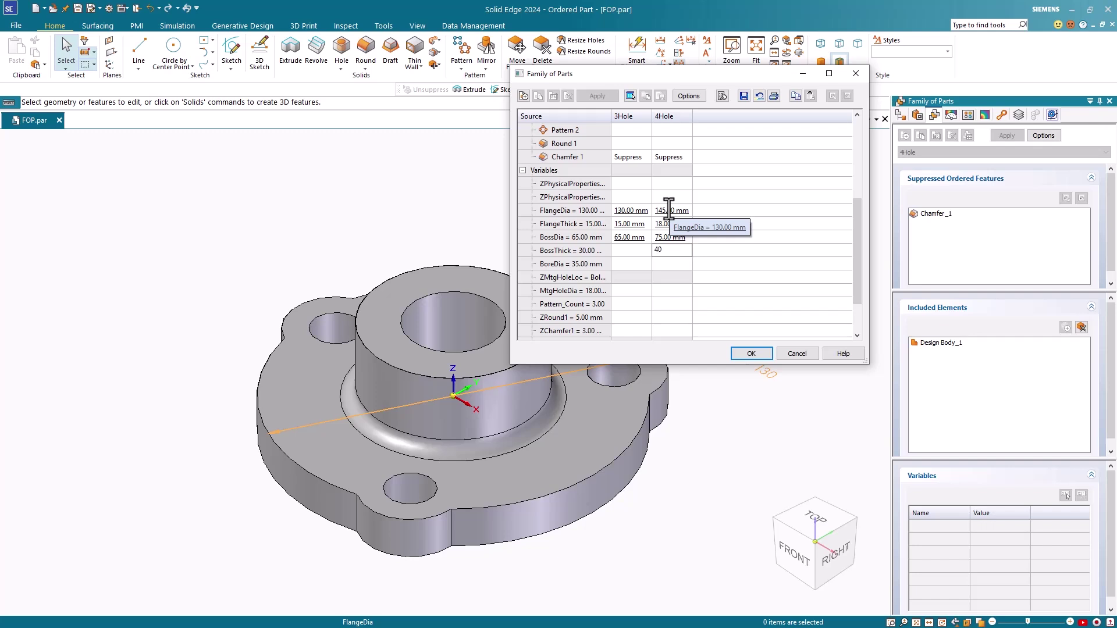
pyautogui.press('Return')
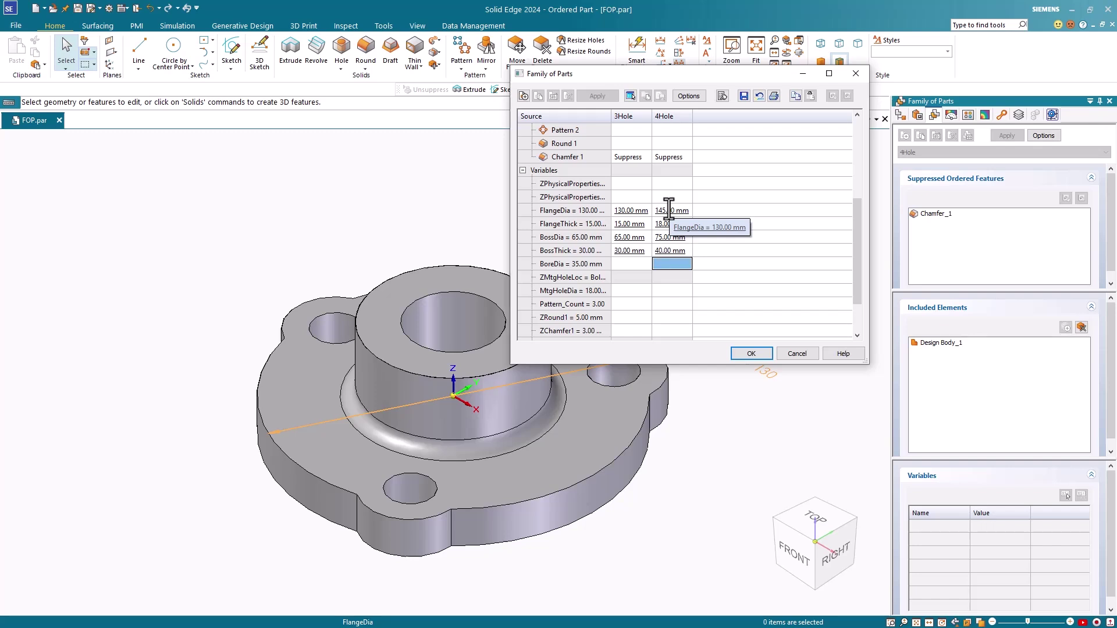
pyautogui.write('45')
pyautogui.press('Return')
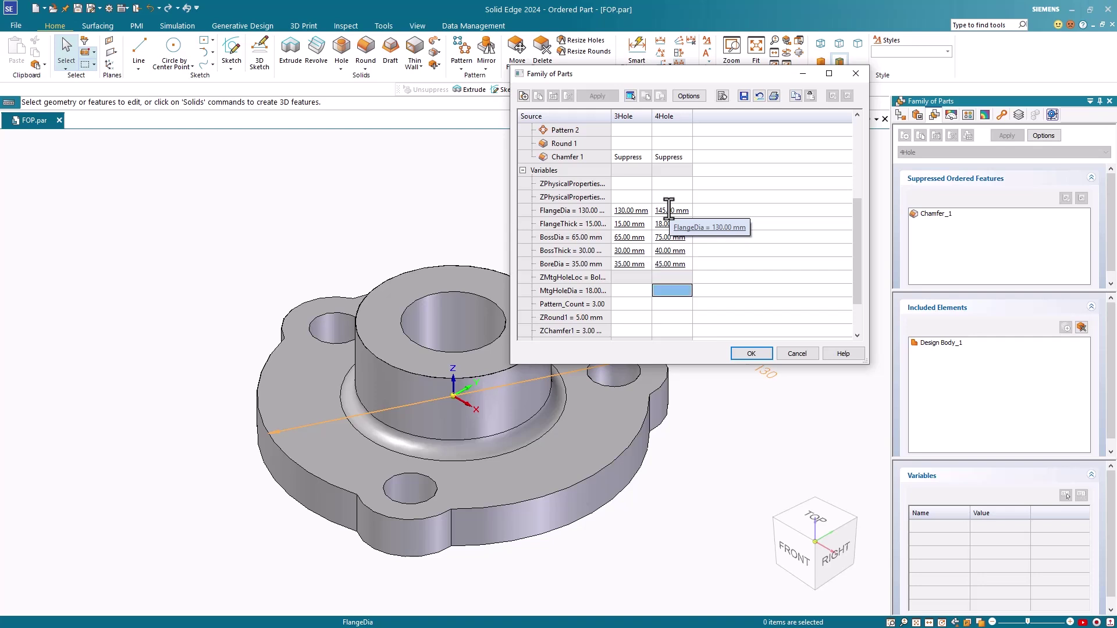
# Step: Set the 4Hole member's MtgHoleDia to 20 mm and Pattern_Count to 4
pyautogui.write('20')
pyautogui.press('Return')
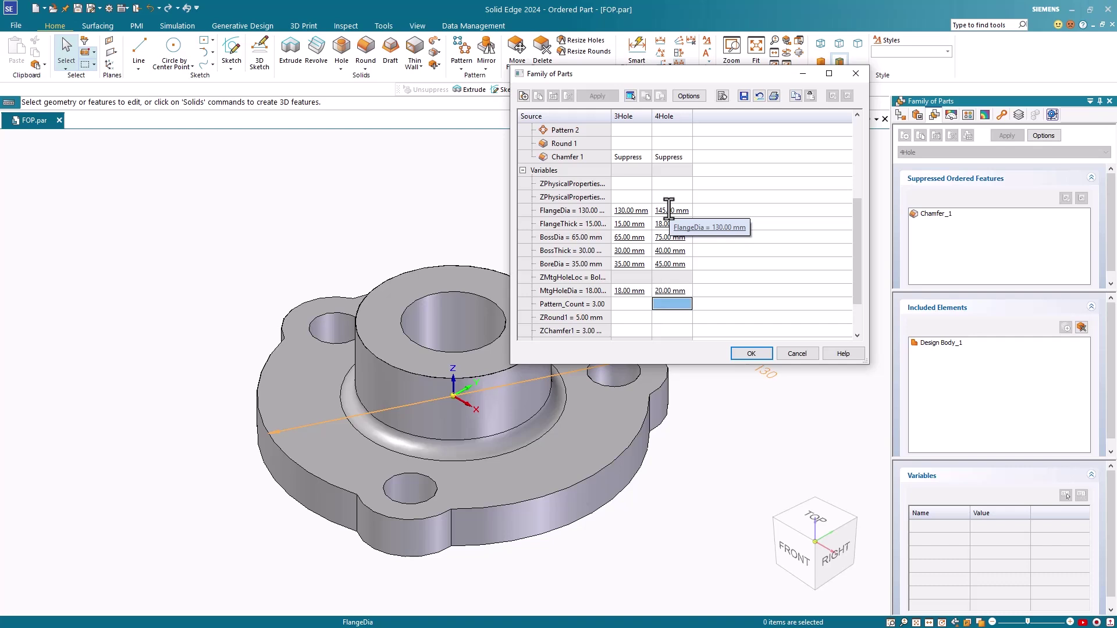
pyautogui.write('4')
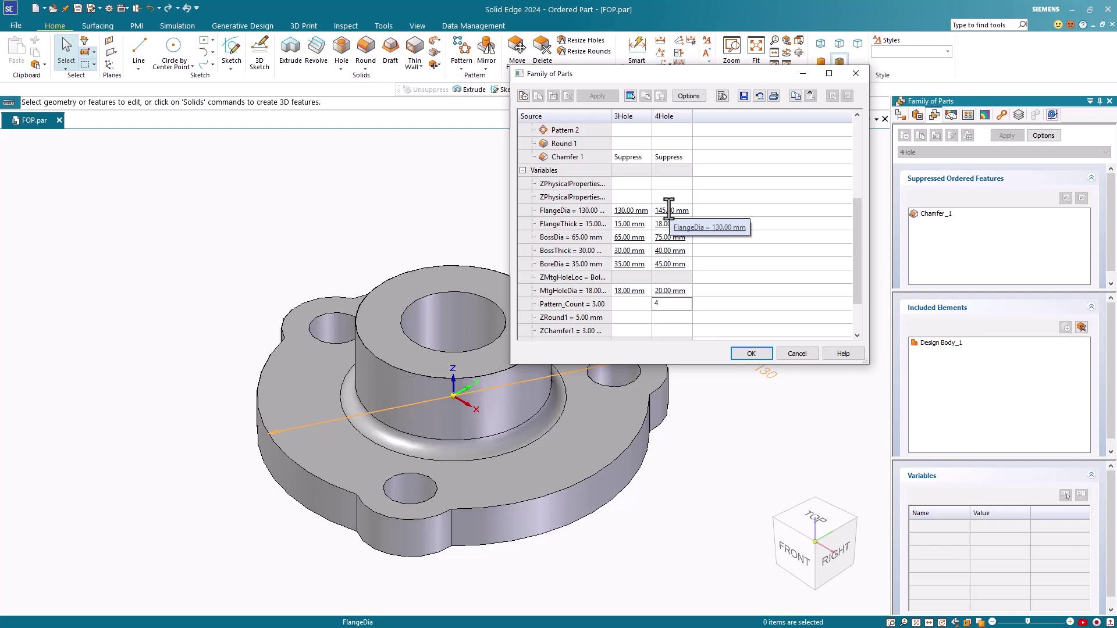
pyautogui.press('Return')
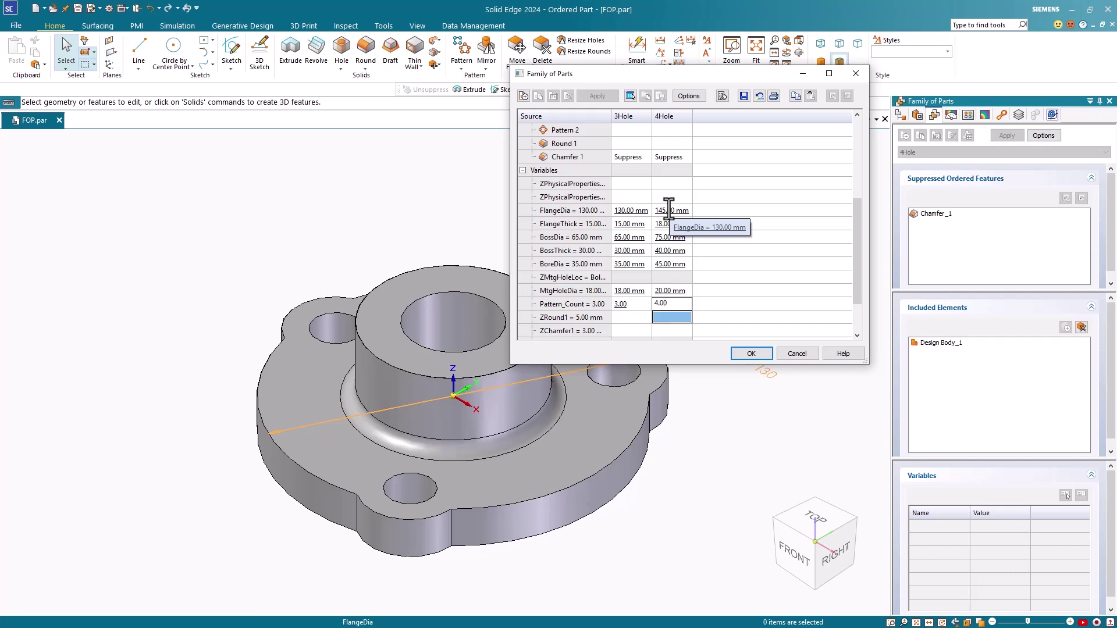
# Step: Set the 4Hole member's BoltCircleDia to 124 and save the family table changes
pyautogui.press('Return')
pyautogui.press('Return')
pyautogui.press('Return')
pyautogui.press('Return')
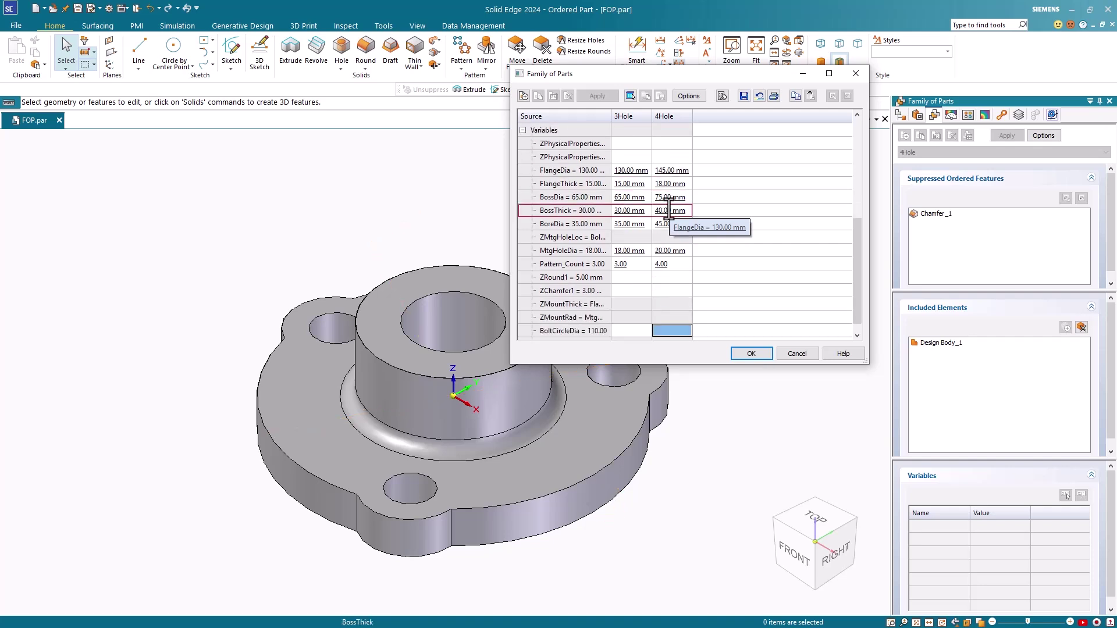
pyautogui.write('124')
pyautogui.press('Return')
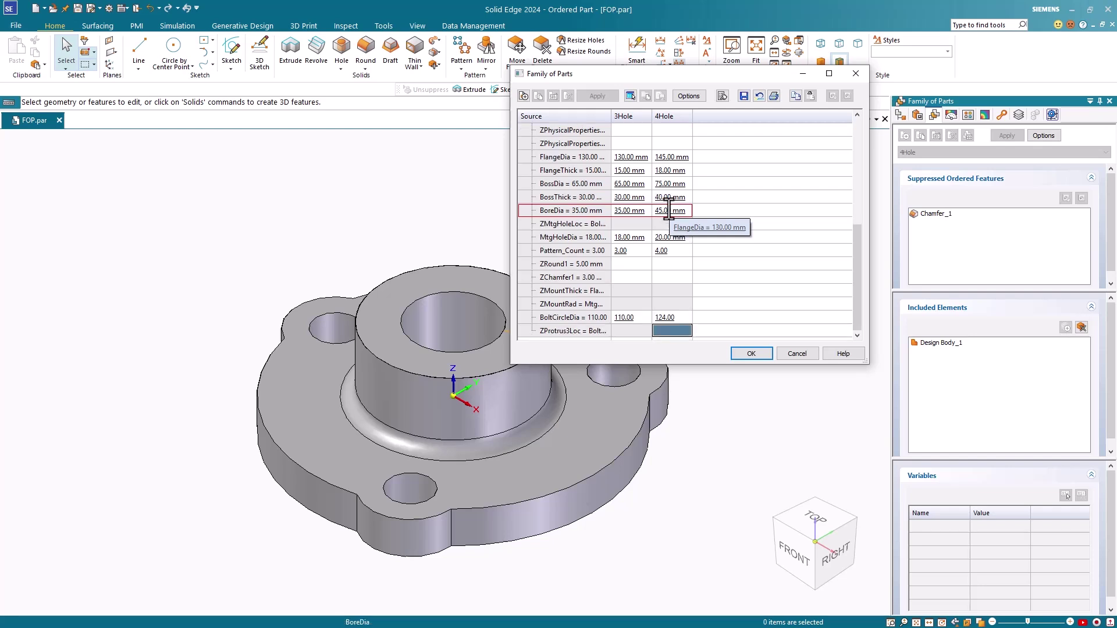
pyautogui.scroll(8, 745, 226)
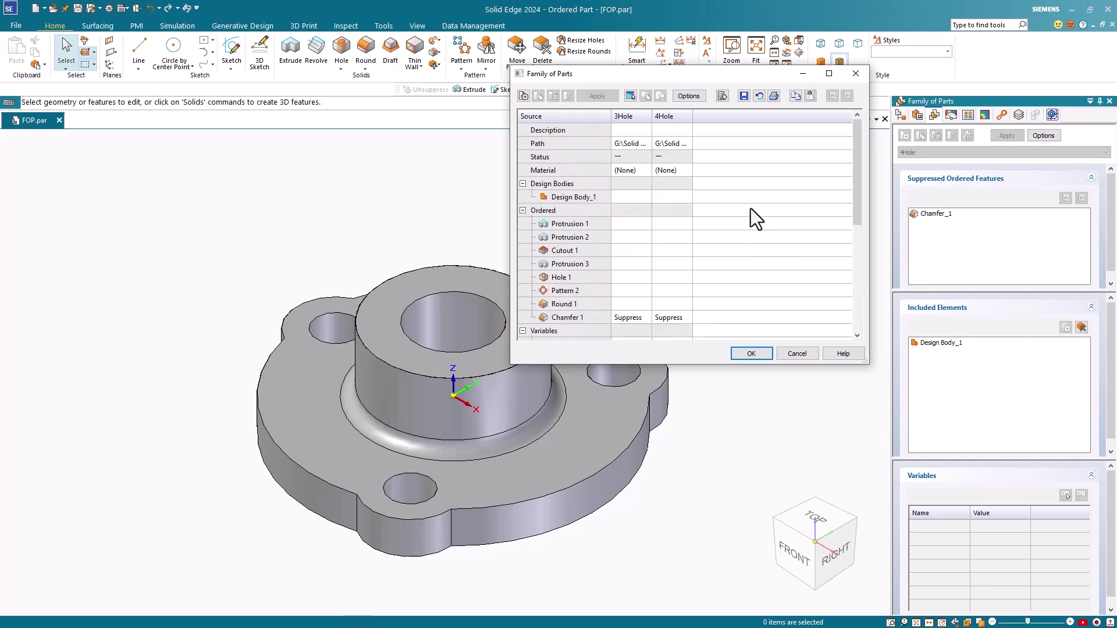
pyautogui.click(744, 96)
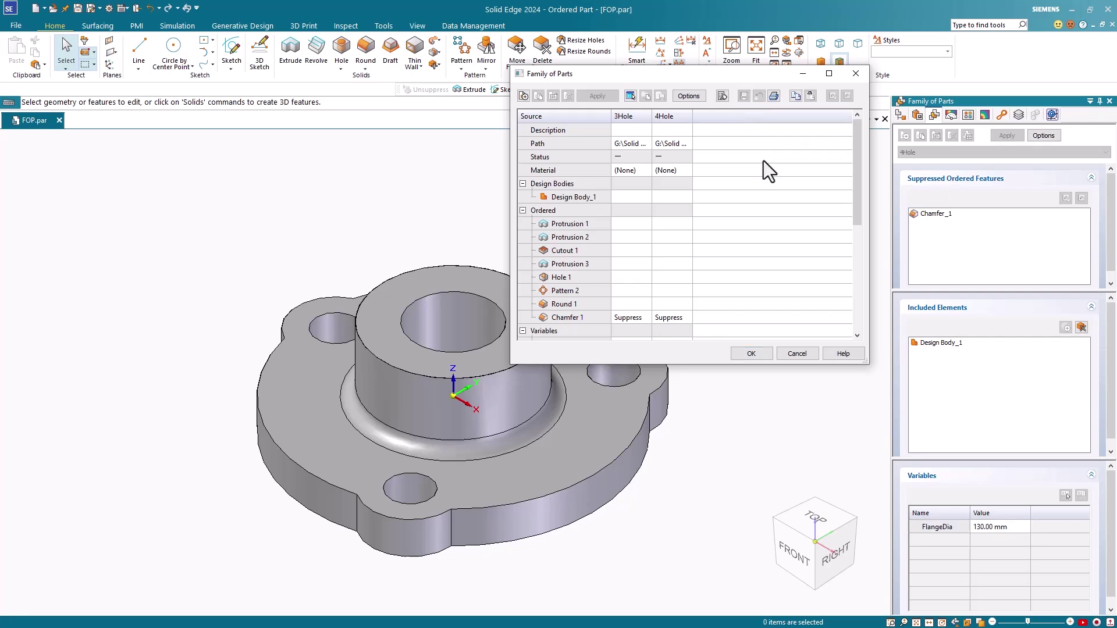
# Step: Apply the 4Hole member to the model and move the family table clear of the flange
pyautogui.click(678, 118)
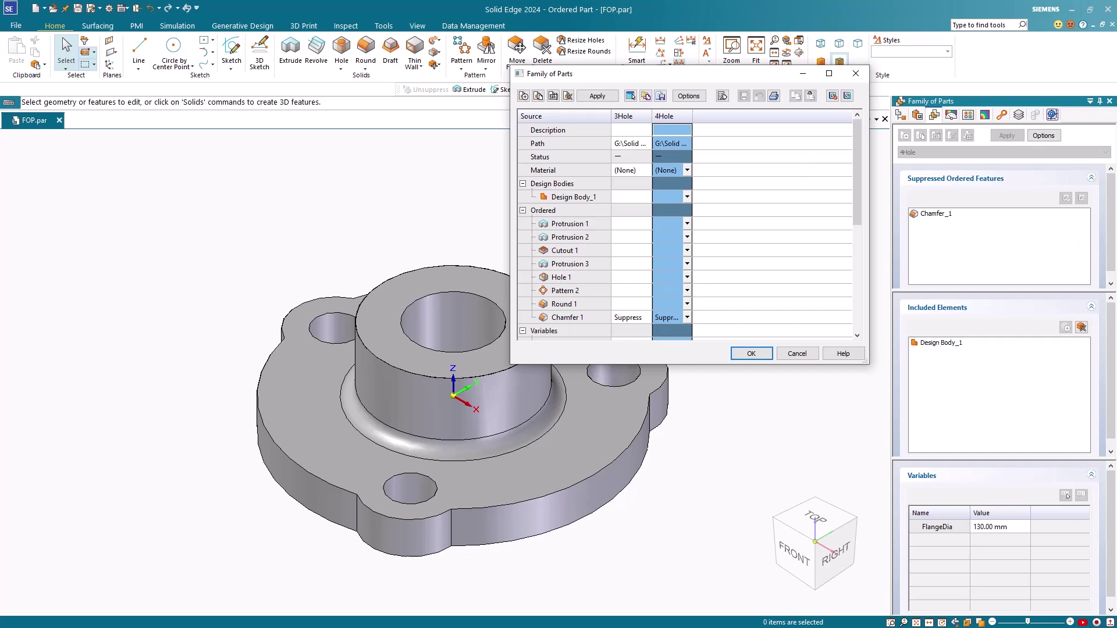
pyautogui.click(591, 95)
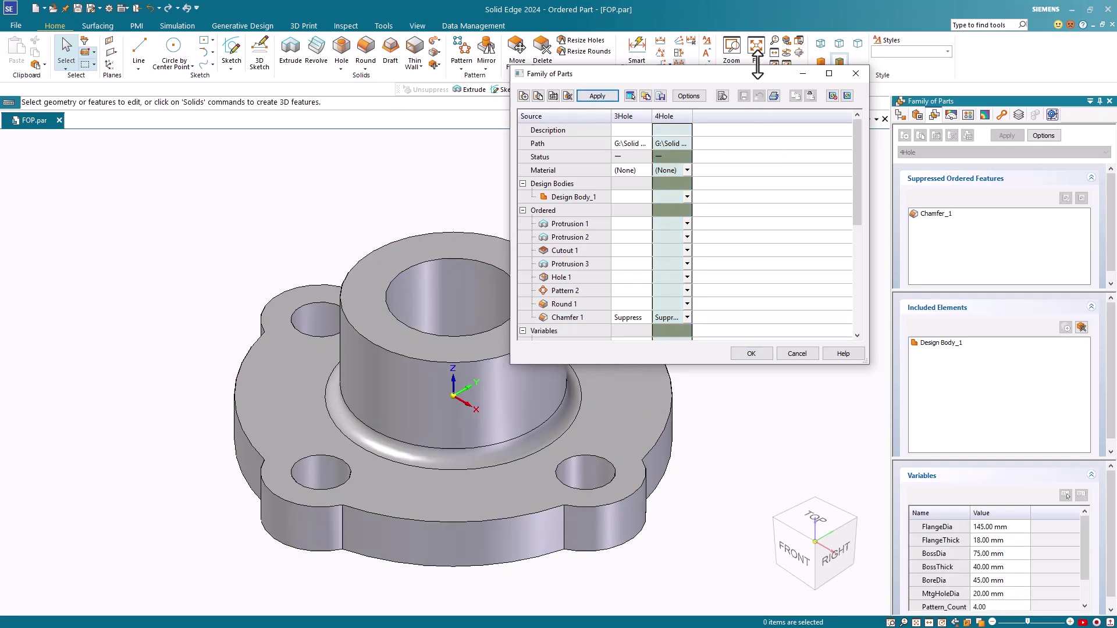
pyautogui.moveTo(749, 73); pyautogui.dragTo(890, 62)
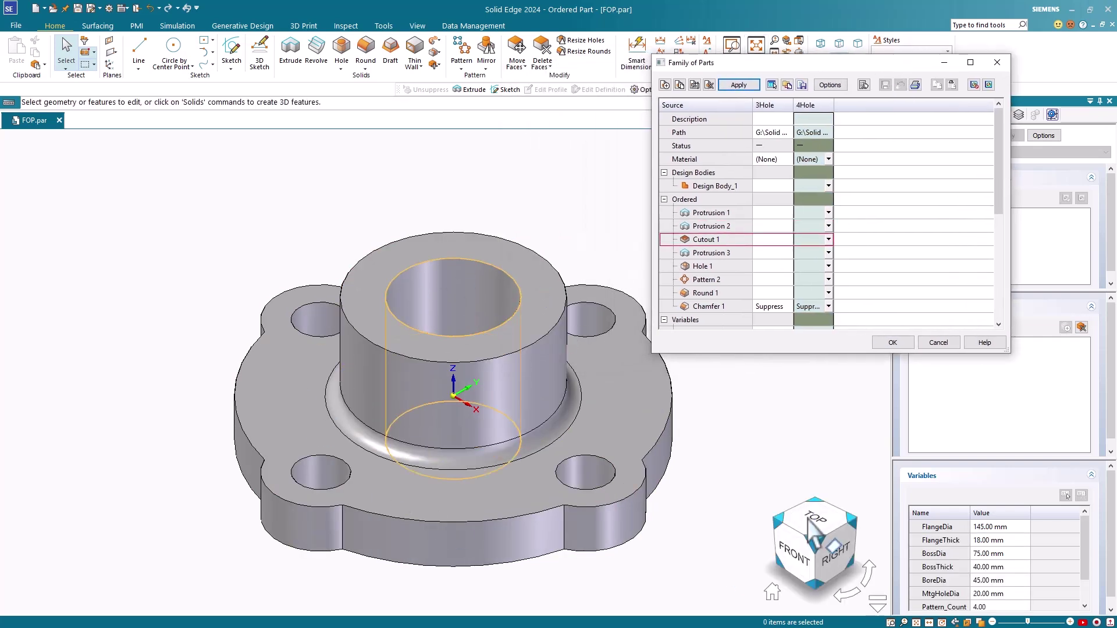
# Step: Apply the 3Hole member and 4Hole again to compare both flange variants and their variable values
pyautogui.click(780, 106)
pyautogui.click(745, 86)
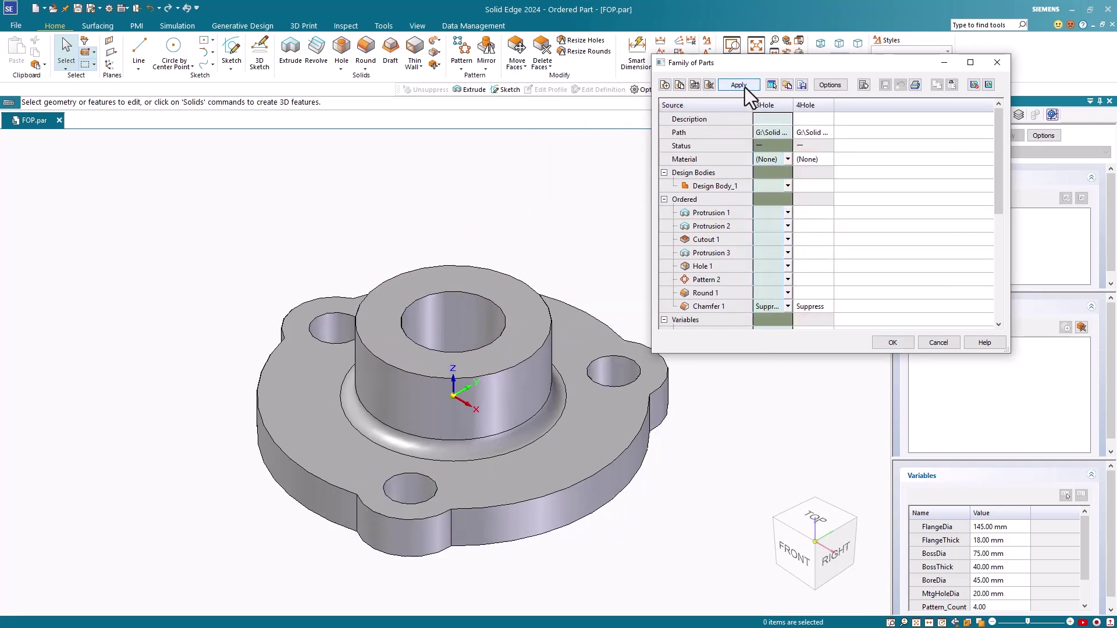
pyautogui.click(822, 108)
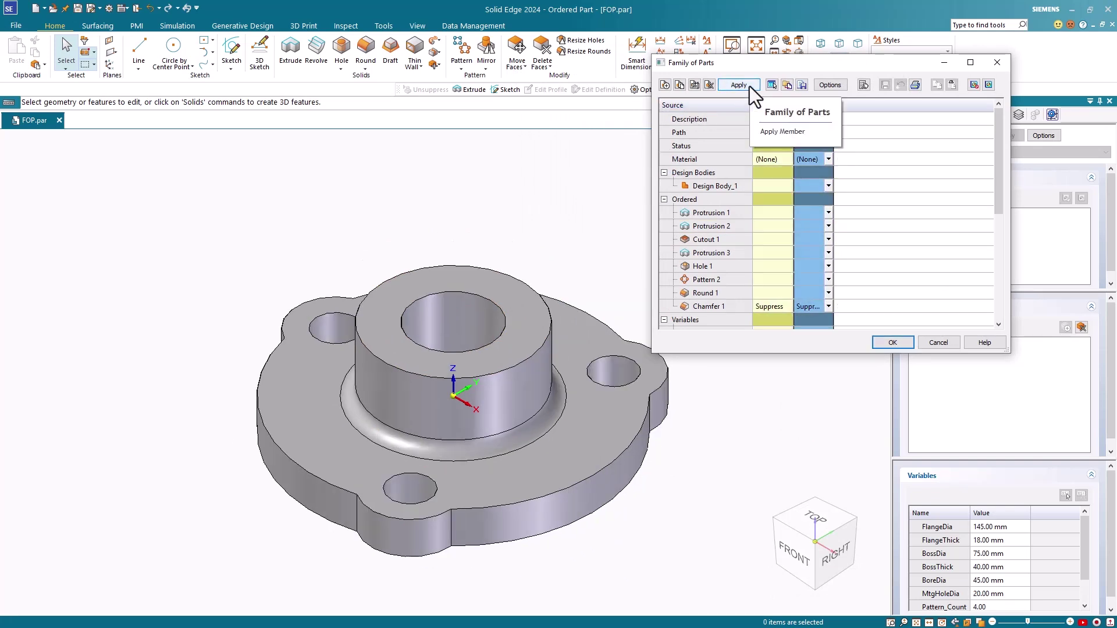
pyautogui.click(750, 86)
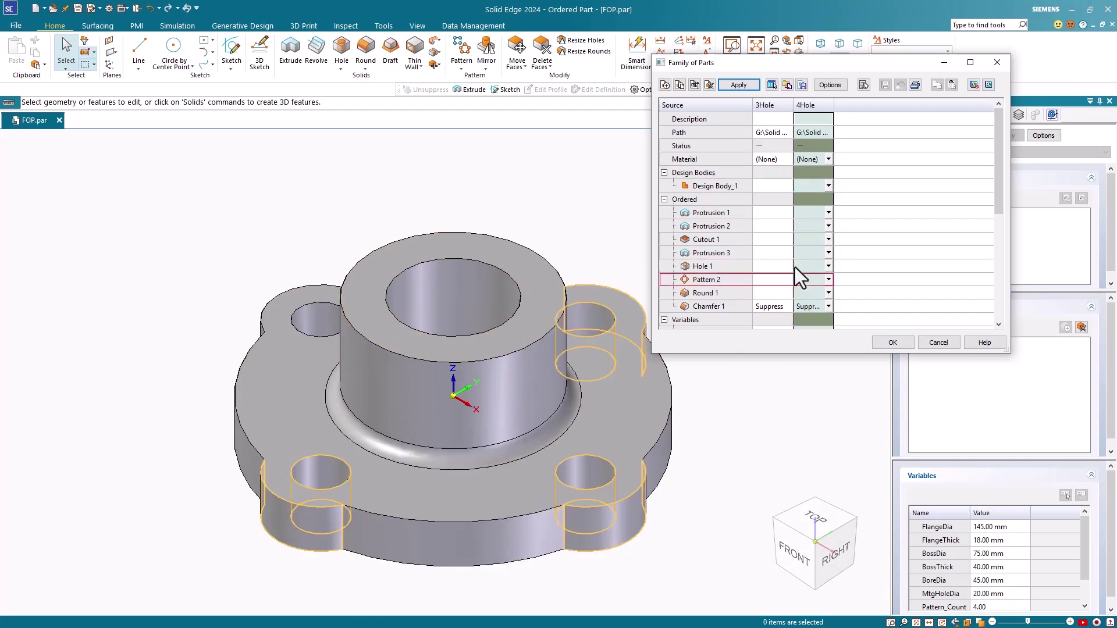
pyautogui.scroll(-1, 874, 251)
pyautogui.scroll(-5, 875, 256)
pyautogui.scroll(3, 876, 261)
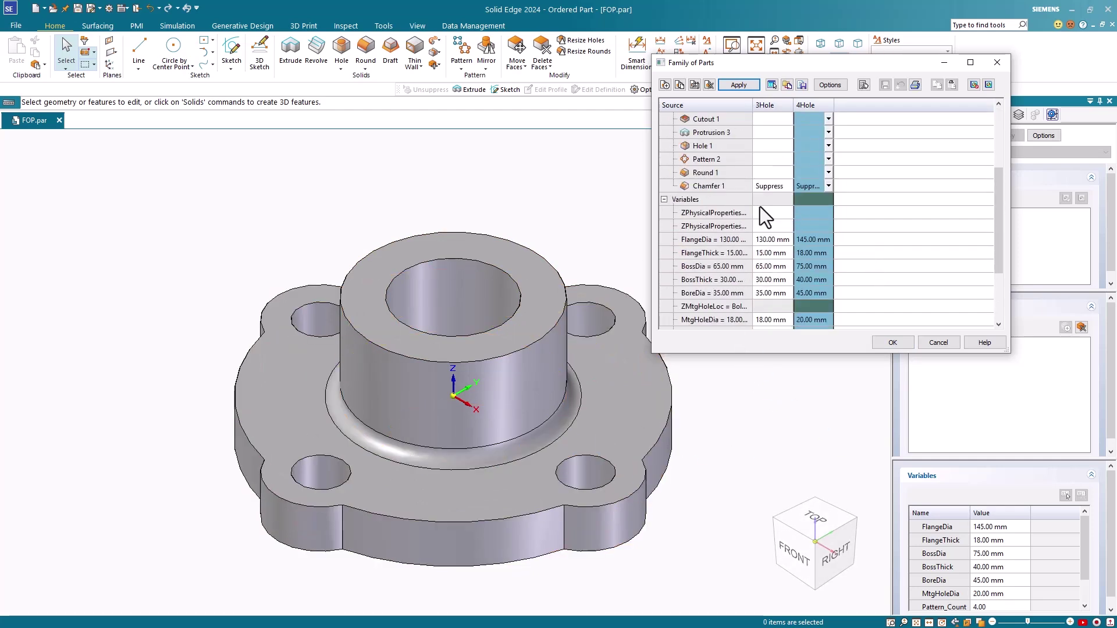
# Step: Filter the family table's Variables section to show only overridden variables
pyautogui.click(727, 202)
pyautogui.rightClick(726, 202)
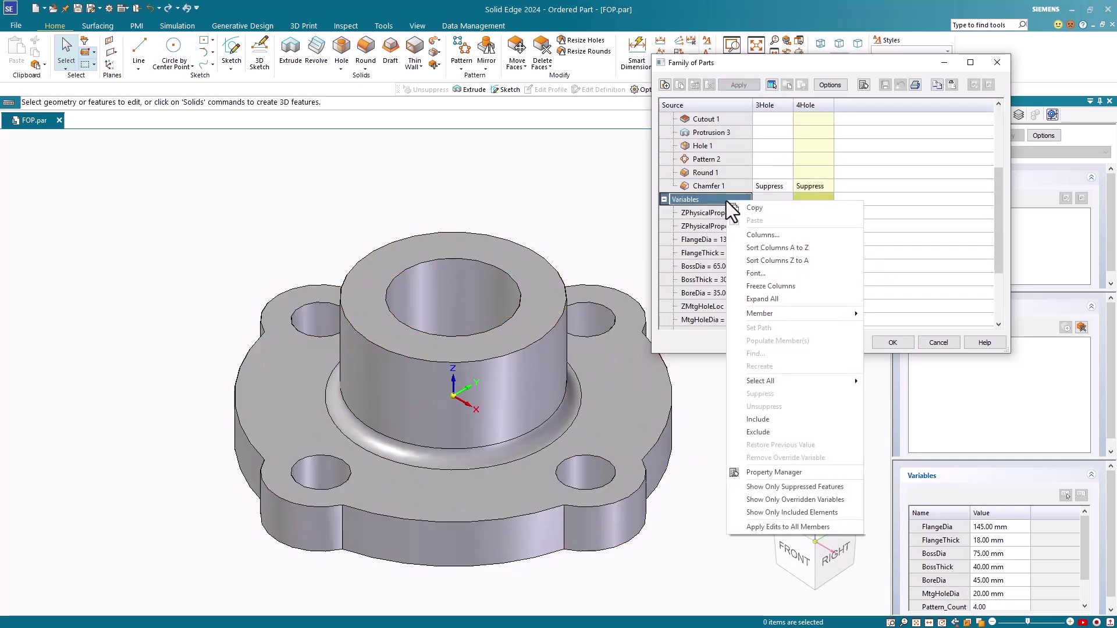
pyautogui.click(737, 499)
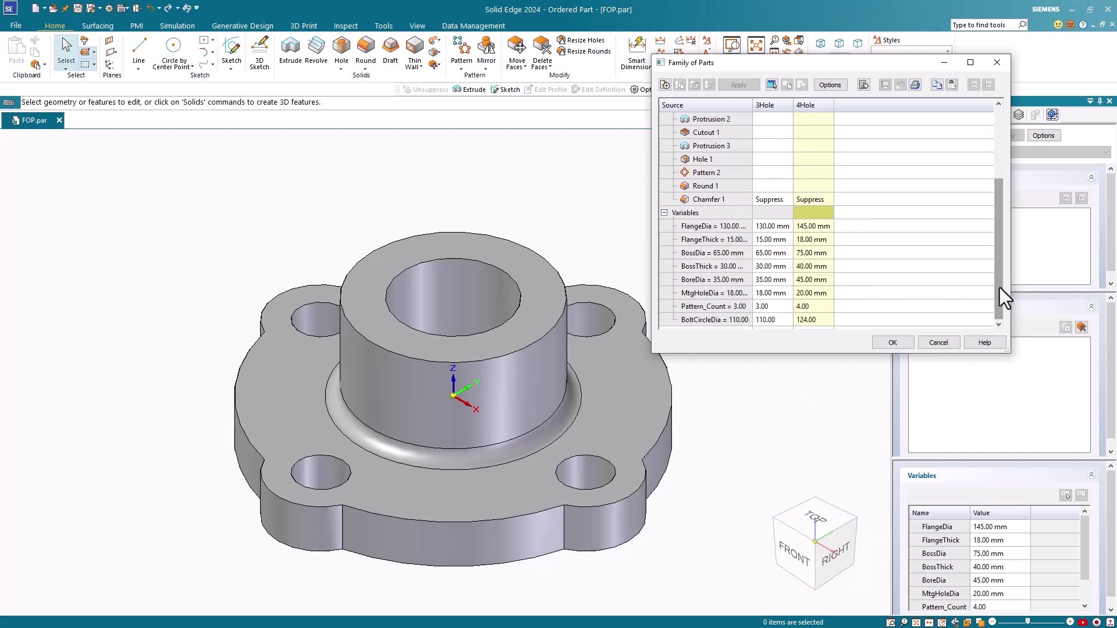
pyautogui.moveTo(1000, 287); pyautogui.dragTo(991, 347)
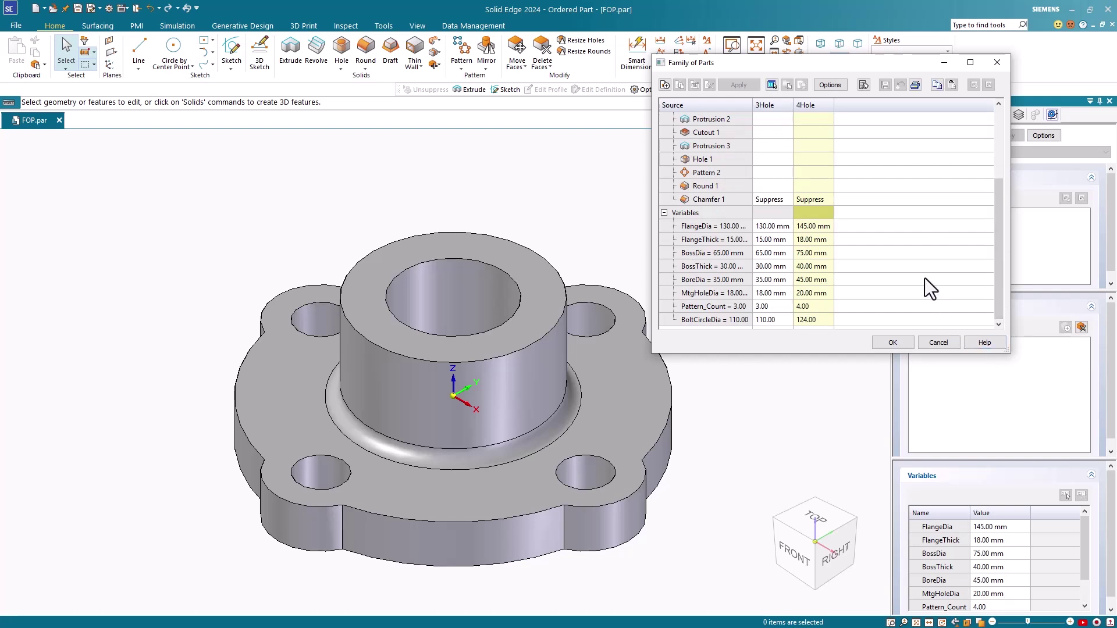
# Step: Add a new family member named 6Hole and unsuppress Chamfer 1 for it
pyautogui.click(663, 85)
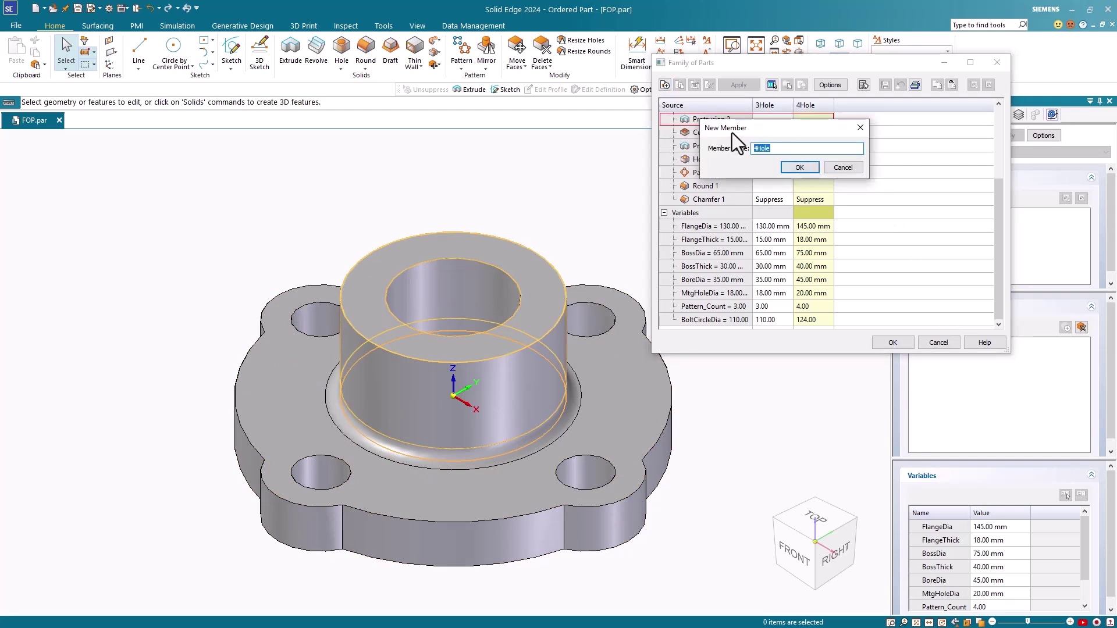
pyautogui.write('6Hole')
pyautogui.press('Return')
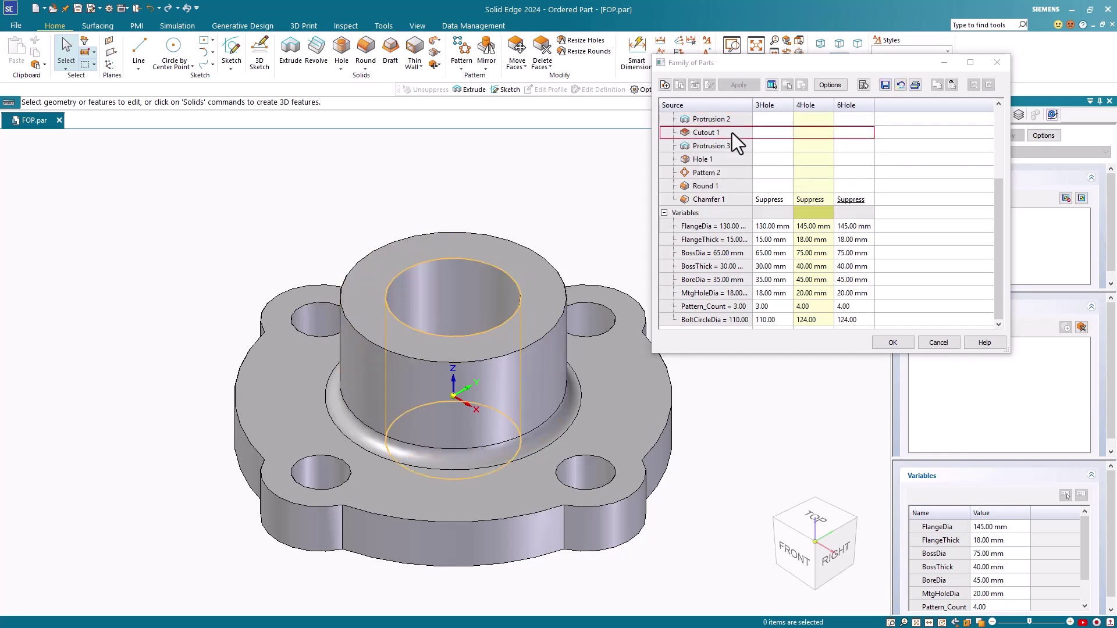
pyautogui.click(866, 200)
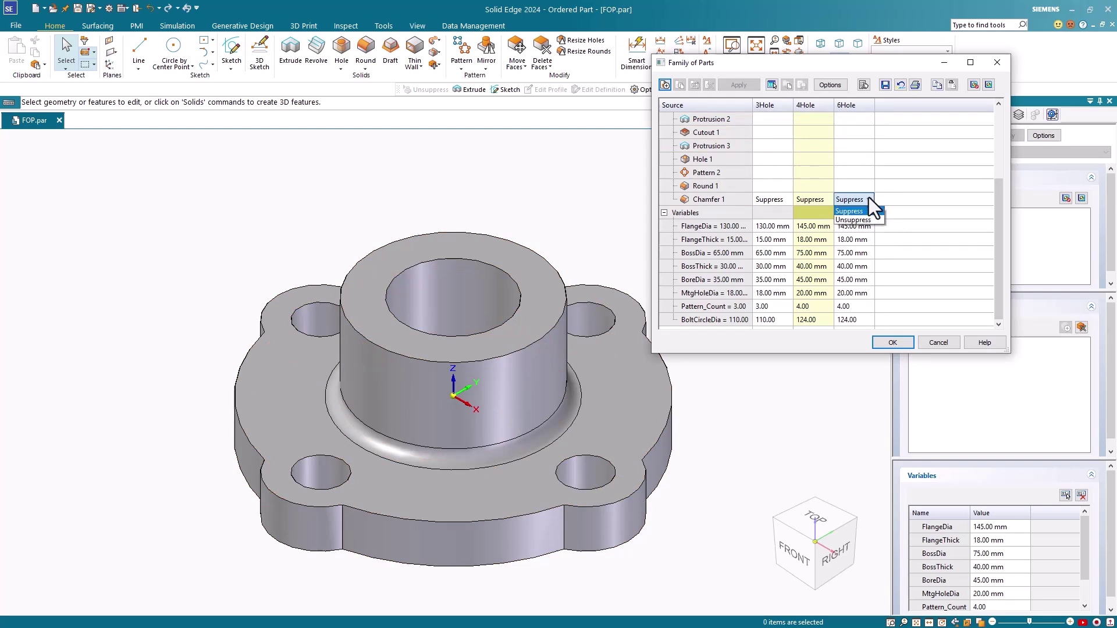
pyautogui.click(855, 220)
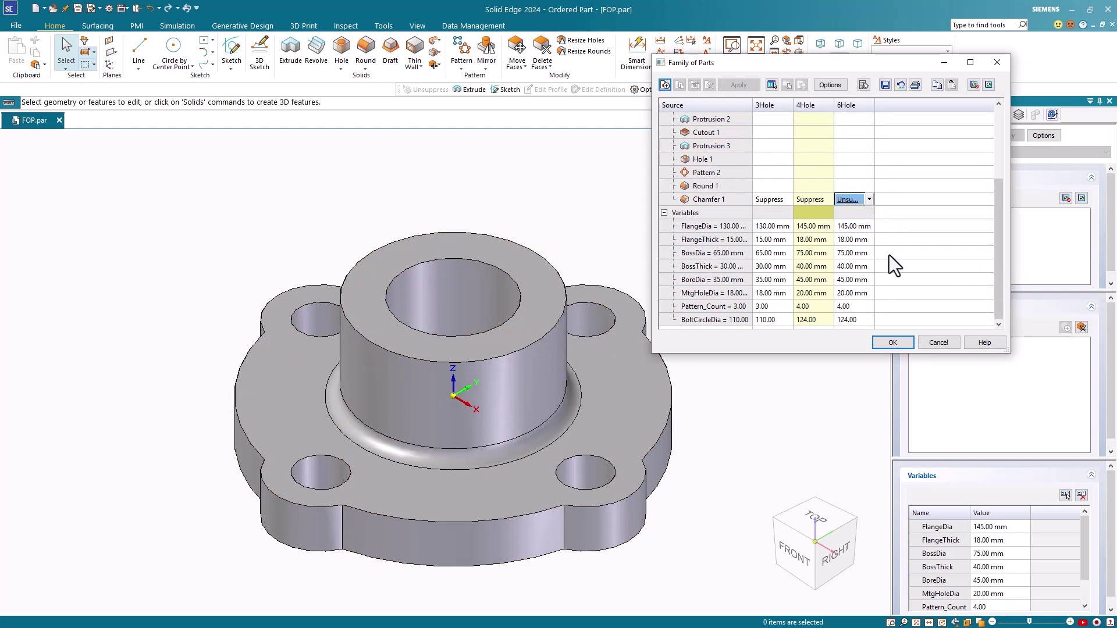
# Step: Set the 6Hole member's FlangeDia to 160 mm, FlangeThick to 25 mm and BossDia to 85 mm
pyautogui.click(857, 227)
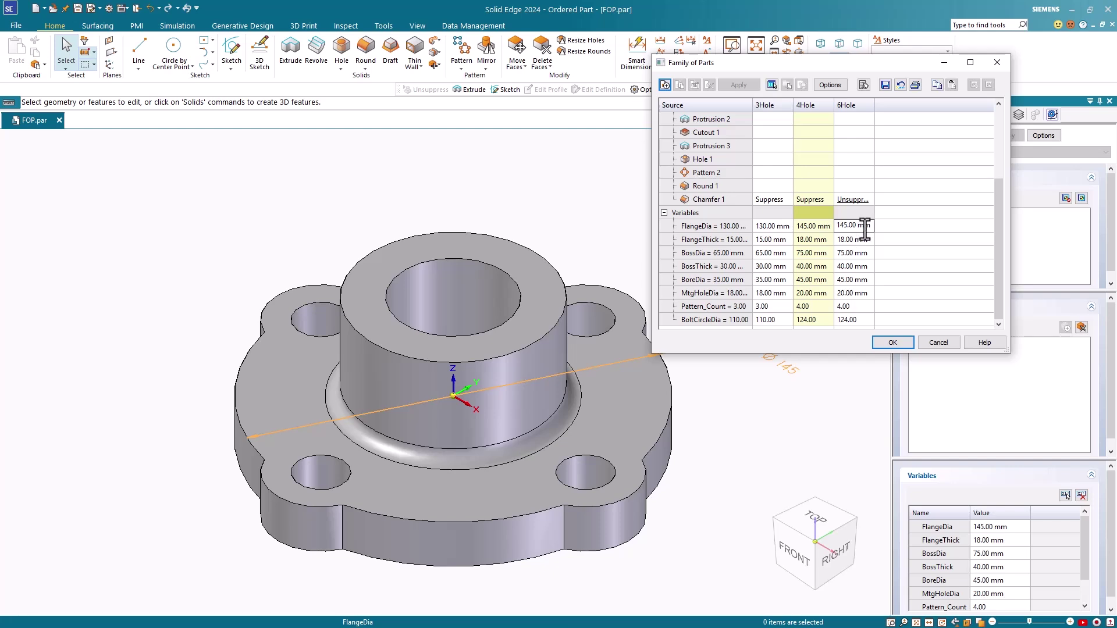
pyautogui.moveTo(870, 228); pyautogui.dragTo(842, 229)
pyautogui.press('BackSpace')
pyautogui.write('60.00 mm')
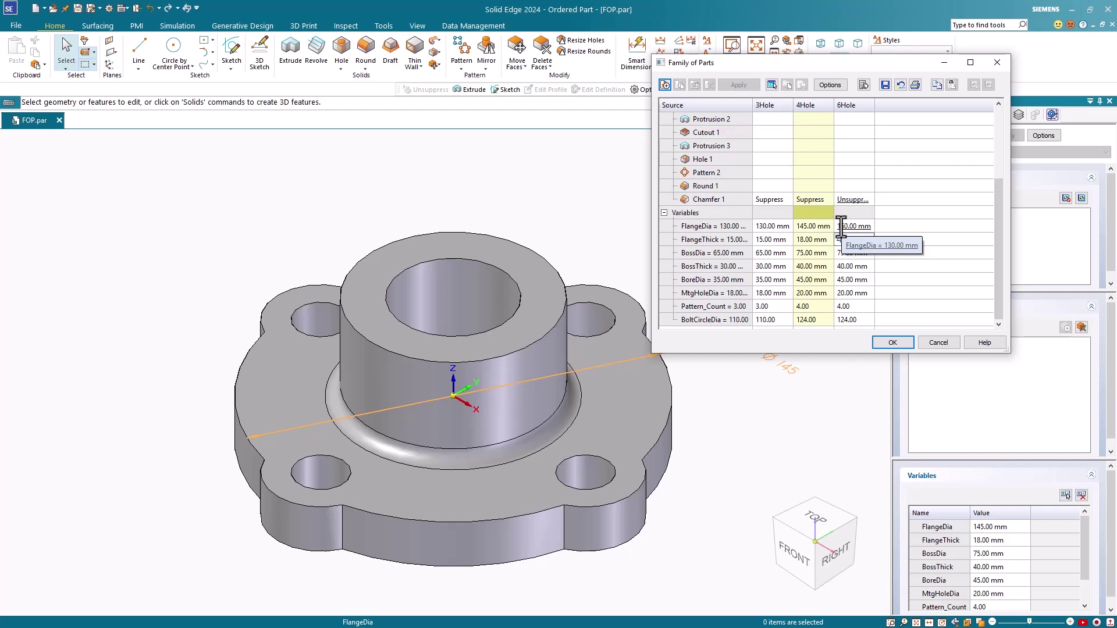
pyautogui.press('Return')
pyautogui.write('8')
pyautogui.press('Return')
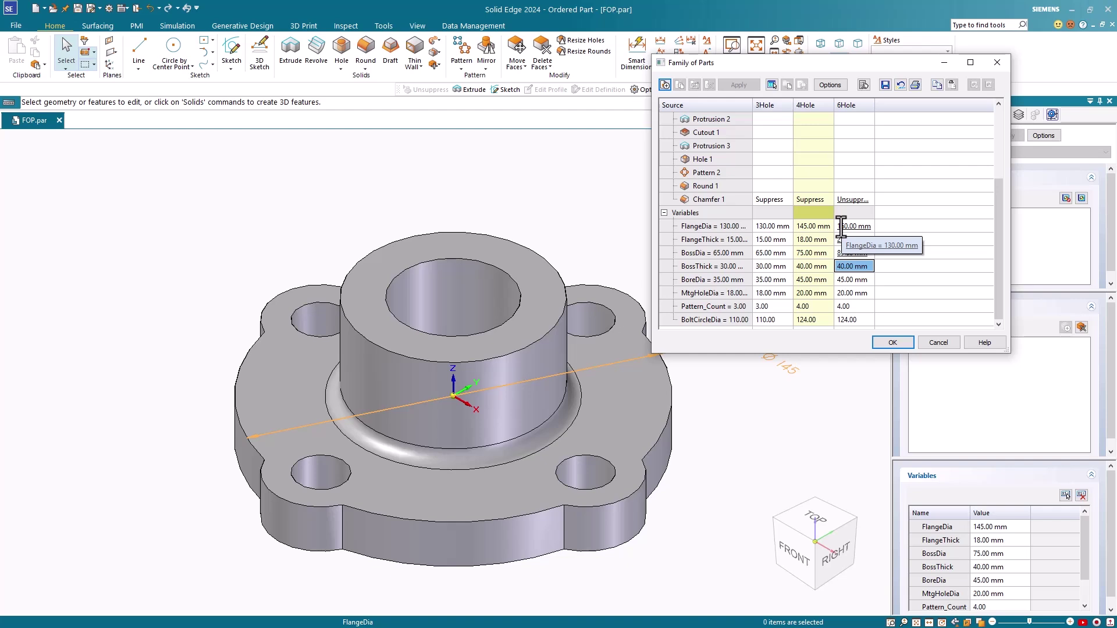
# Step: Set the 6Hole member's BossThick to 50 mm, BoreDia to 55 mm and MtgHoleDia to 22 mm
pyautogui.write('50')
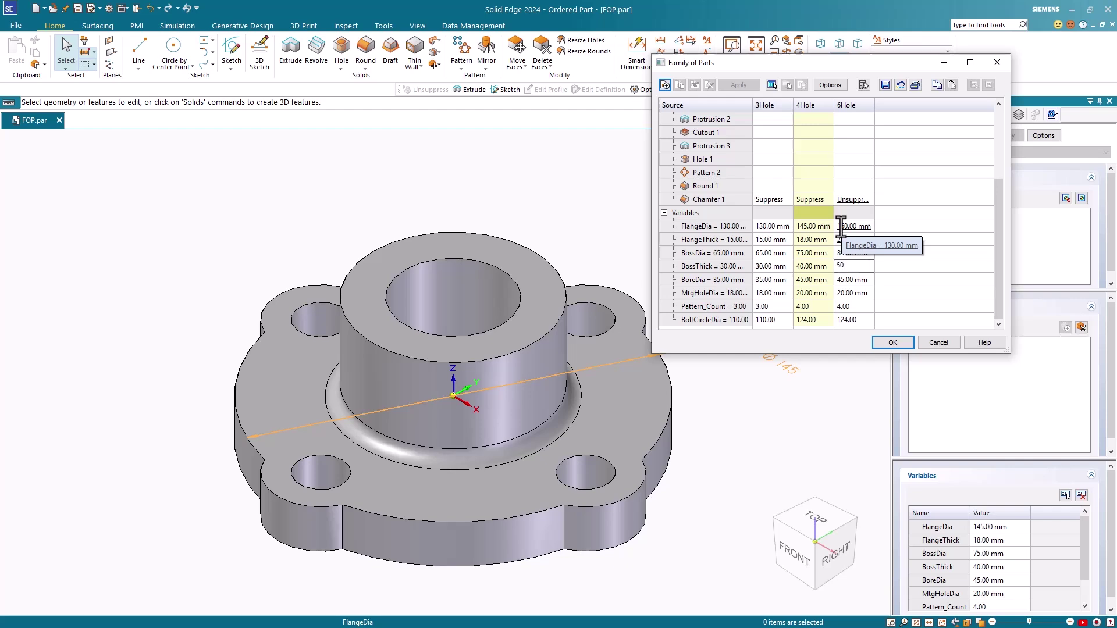
pyautogui.press('Return')
pyautogui.write('55')
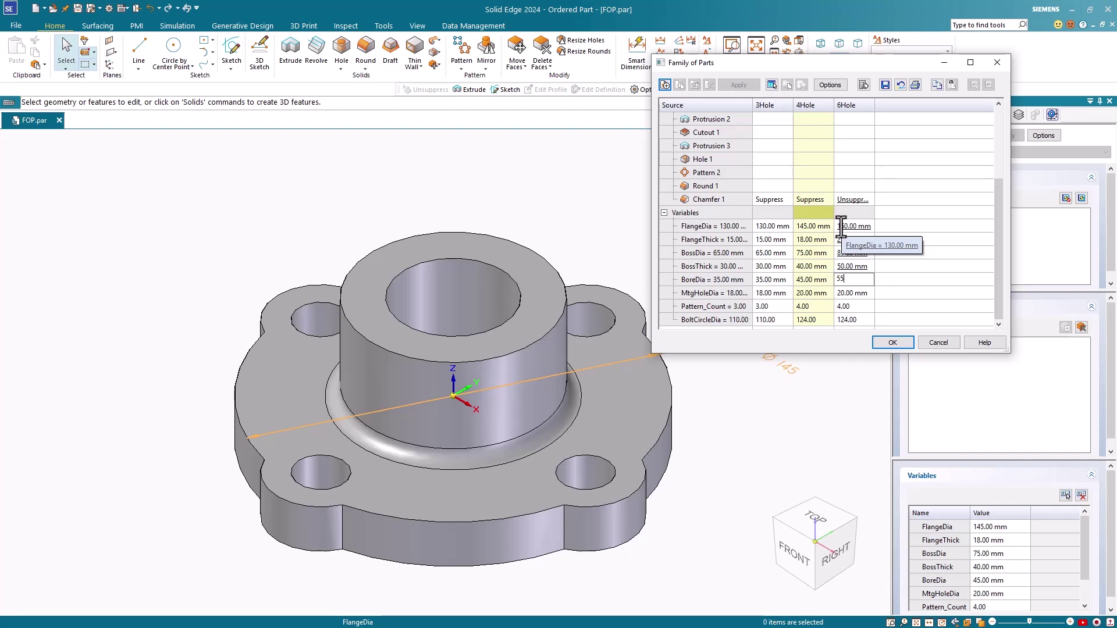
pyautogui.press('Return')
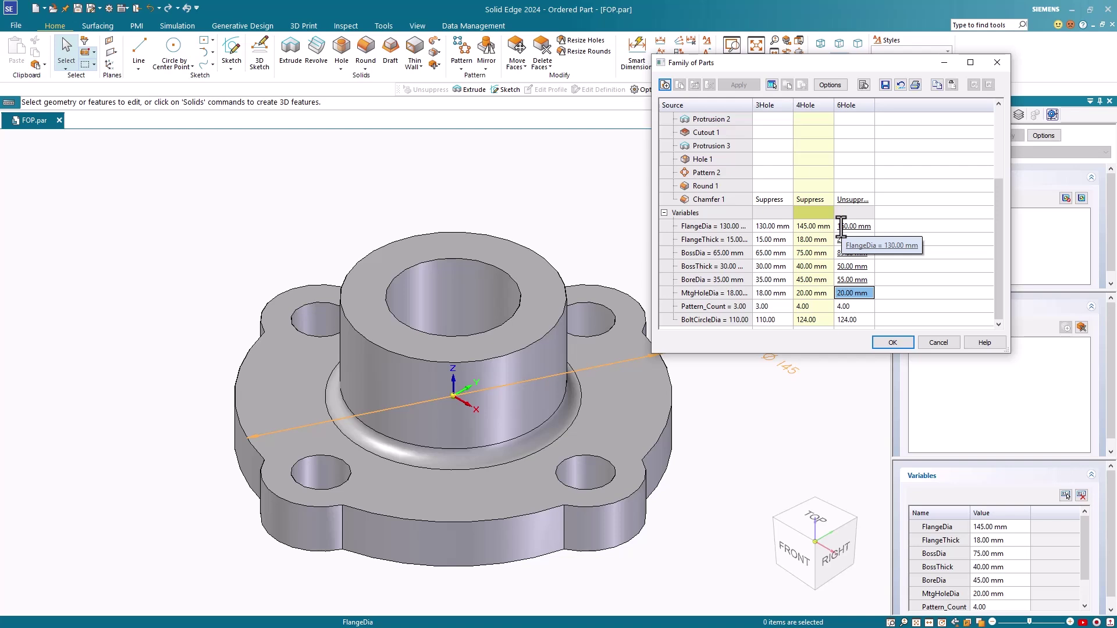
pyautogui.write('22')
pyautogui.press('Return')
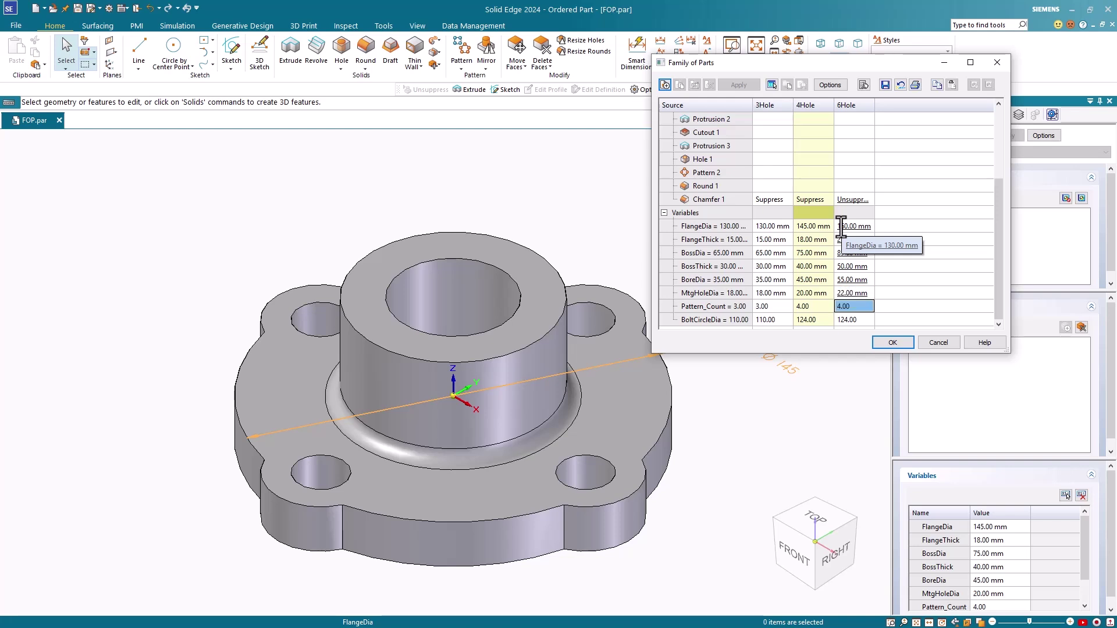
# Step: Set the 6Hole member's Pattern_Count to 6 and BoltCircleDia to 136
pyautogui.write('6')
pyautogui.press('Return')
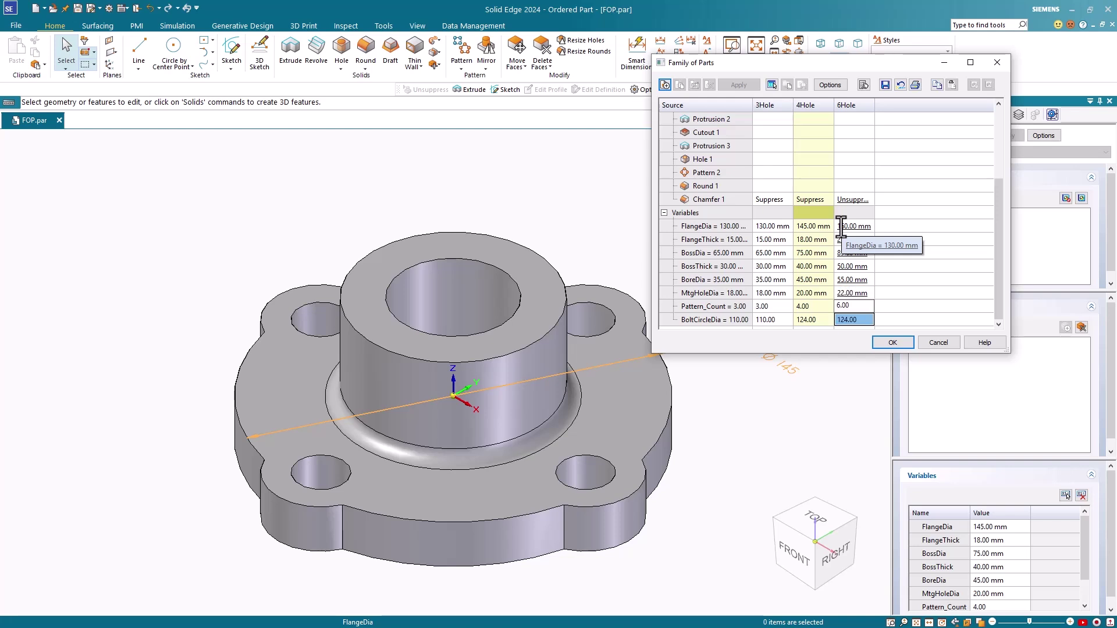
pyautogui.write('136')
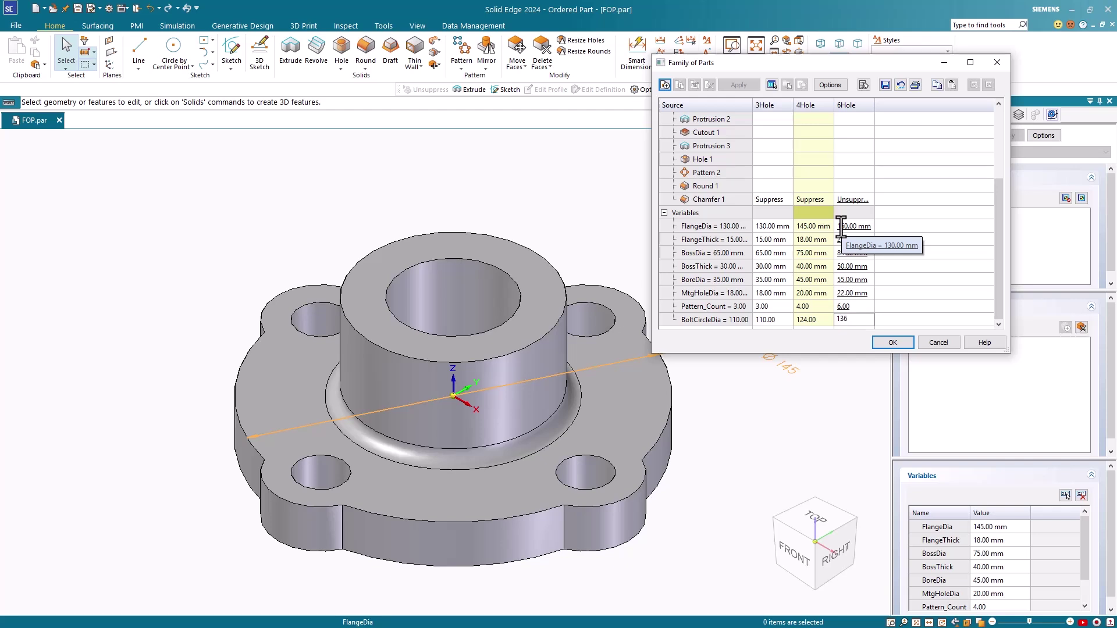
pyautogui.press('Return')
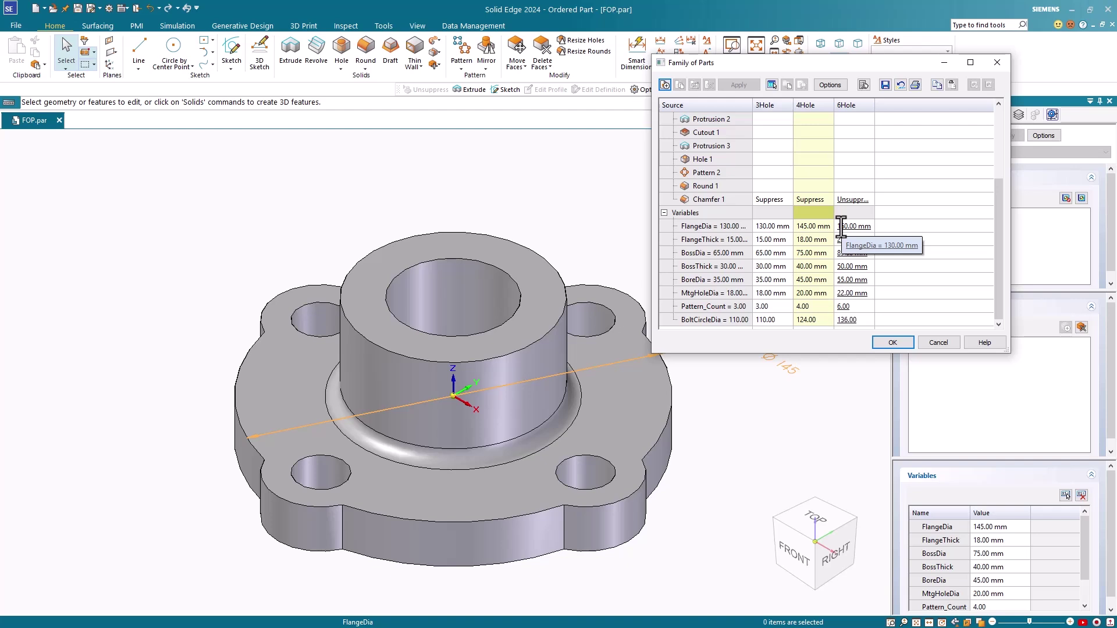
# Step: Save the family table changes and apply the 6Hole member to the model
pyautogui.click(883, 85)
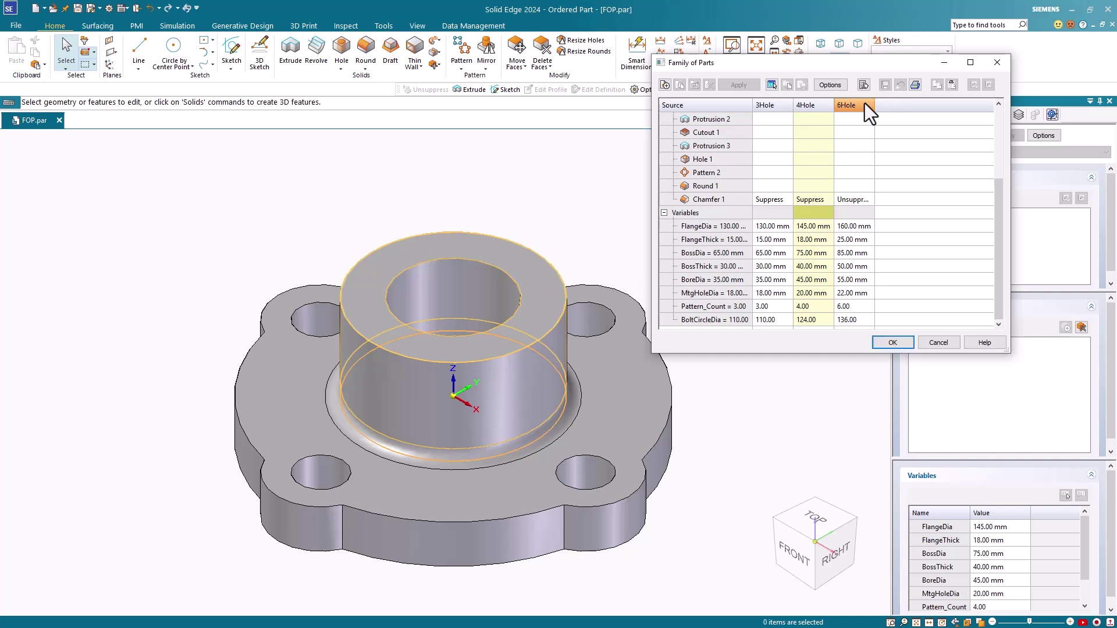
pyautogui.click(864, 103)
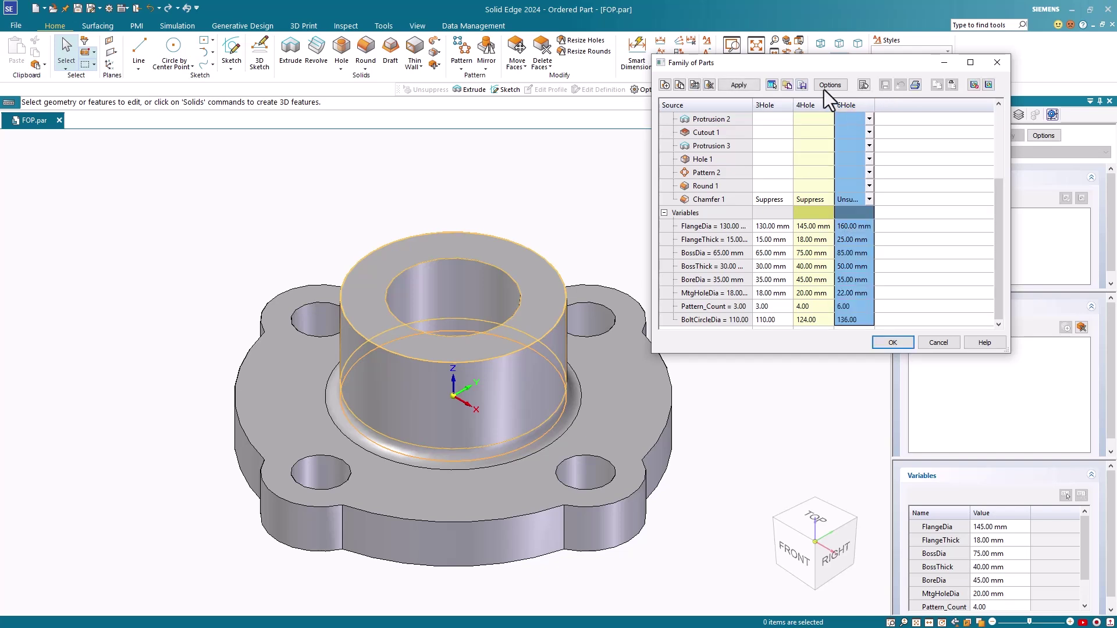
pyautogui.click(743, 85)
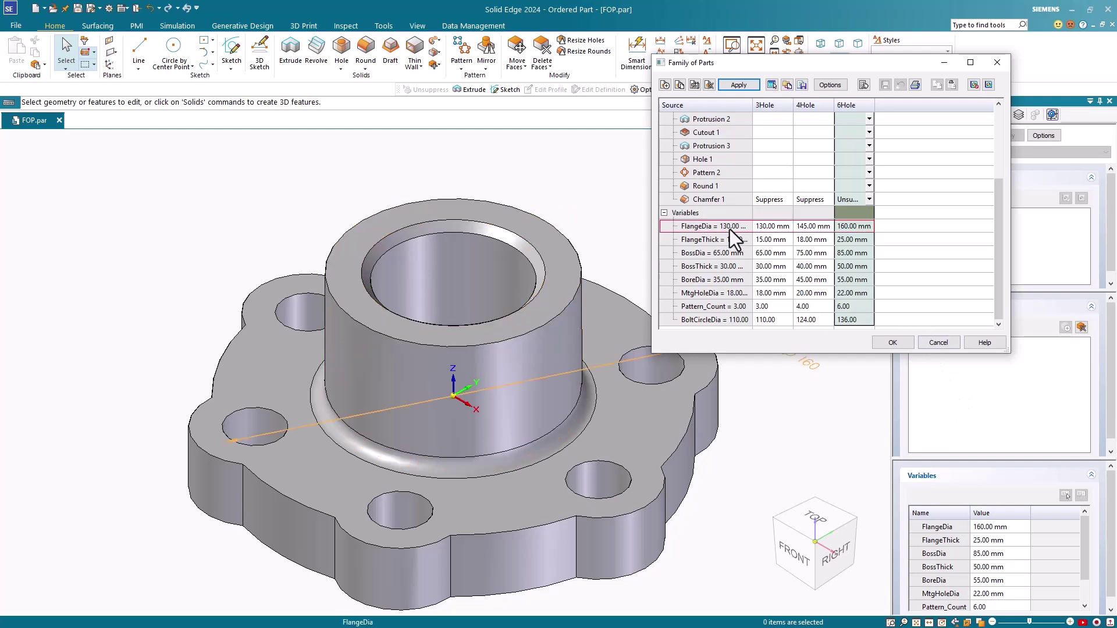
# Step: Turn off the overridden-variables filter in the family table and close the table, keeping its contents
pyautogui.click(714, 216)
pyautogui.rightClick(714, 215)
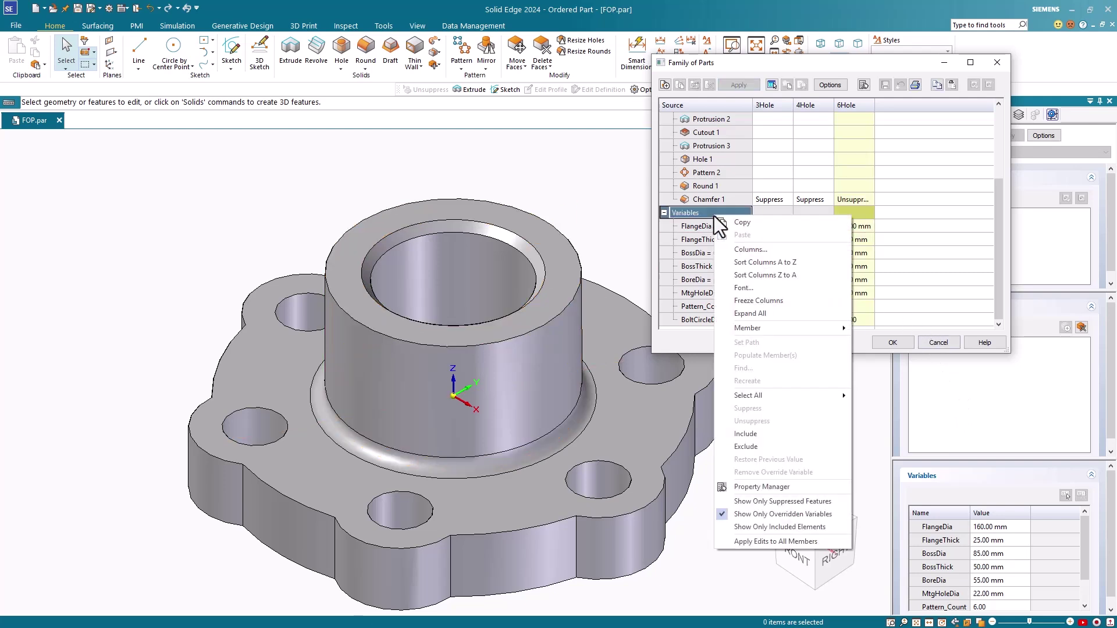
pyautogui.click(724, 515)
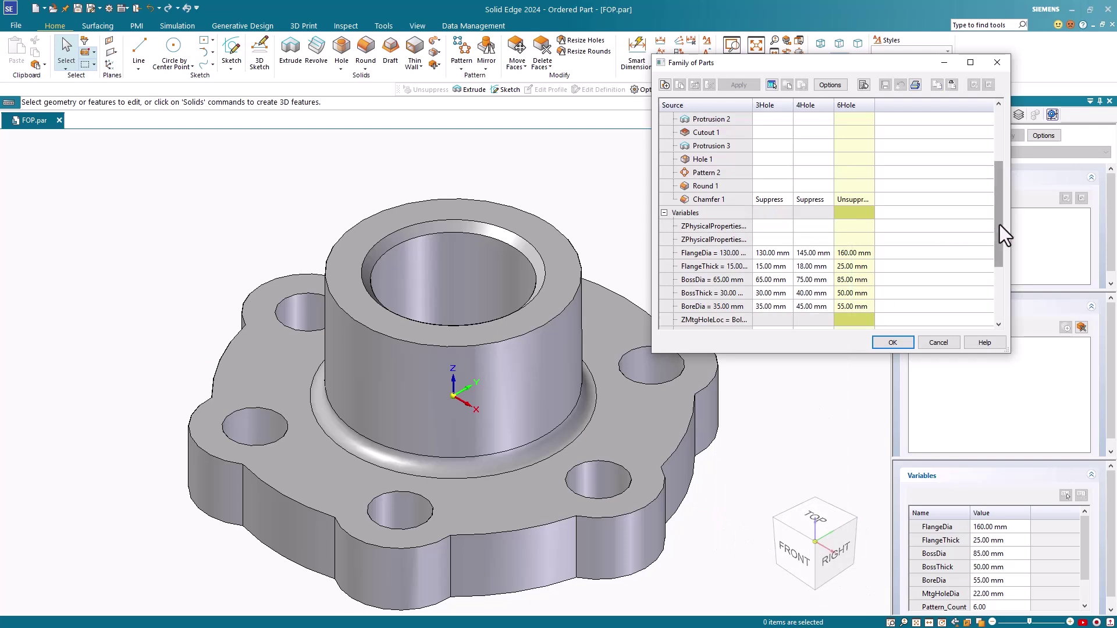
pyautogui.moveTo(999, 224); pyautogui.dragTo(1010, 148)
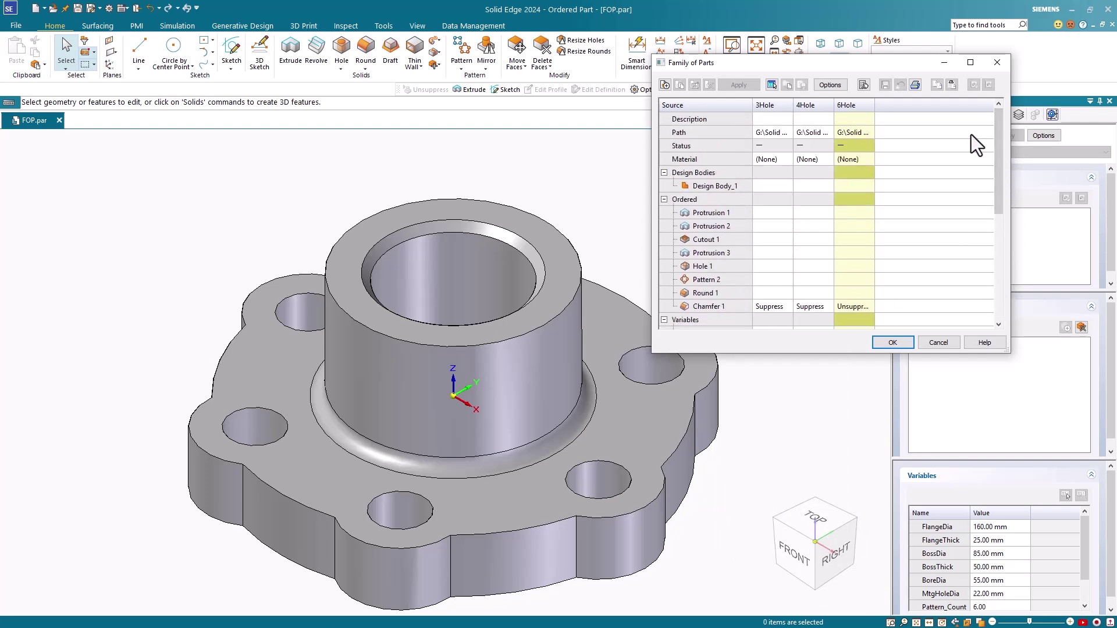
pyautogui.click(903, 342)
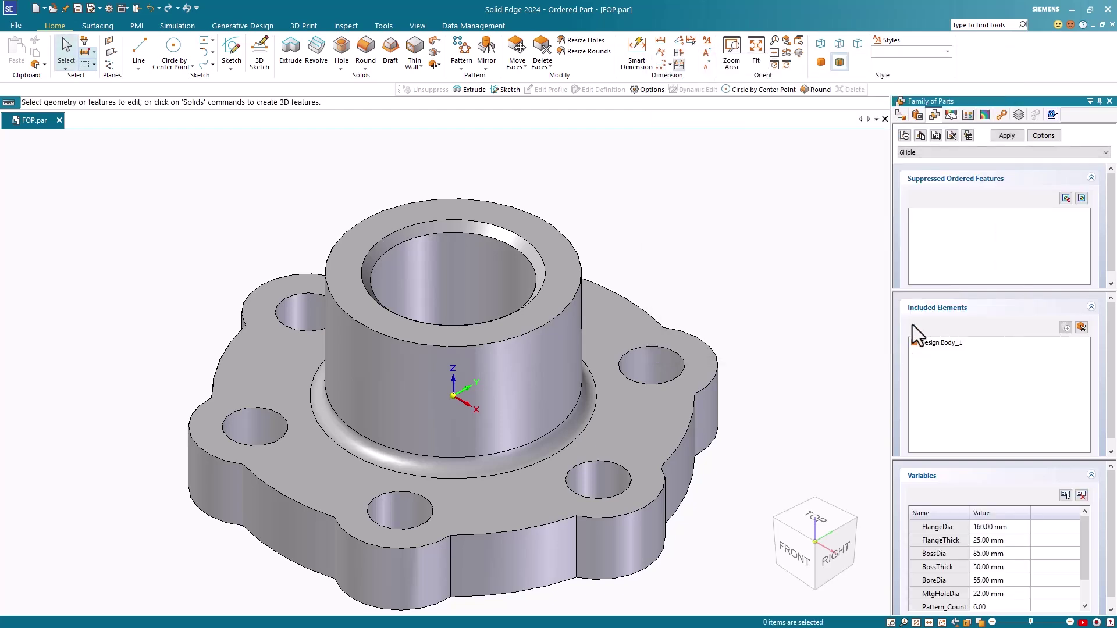
# Step: Apply the 4Hole member and the 3Hole member in turn to check both flange variants
pyautogui.click(933, 152)
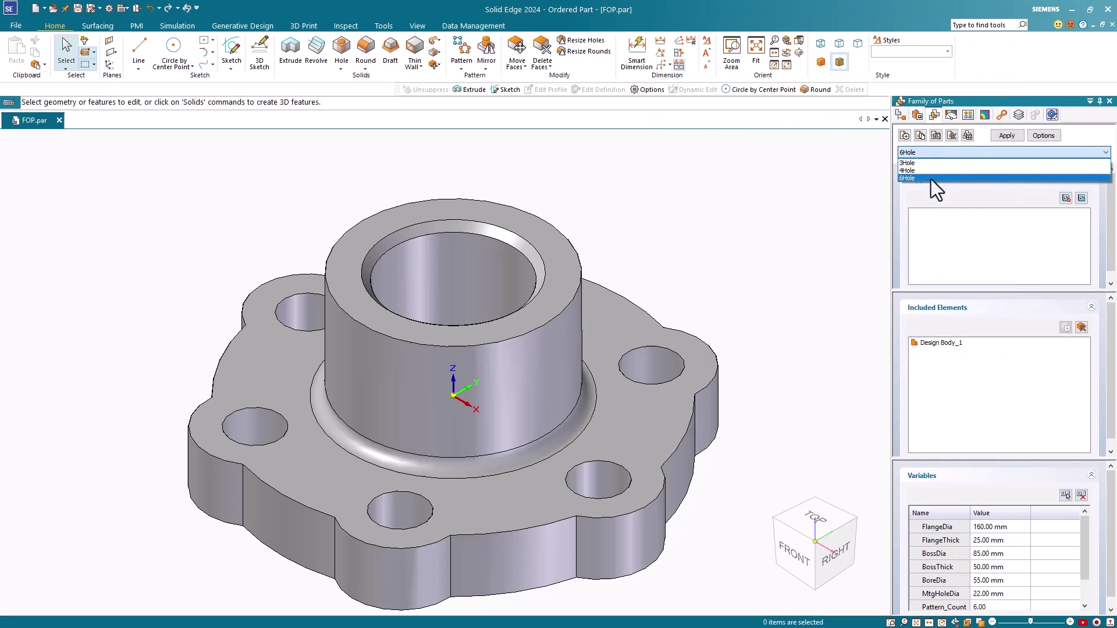
pyautogui.click(931, 171)
pyautogui.click(1011, 136)
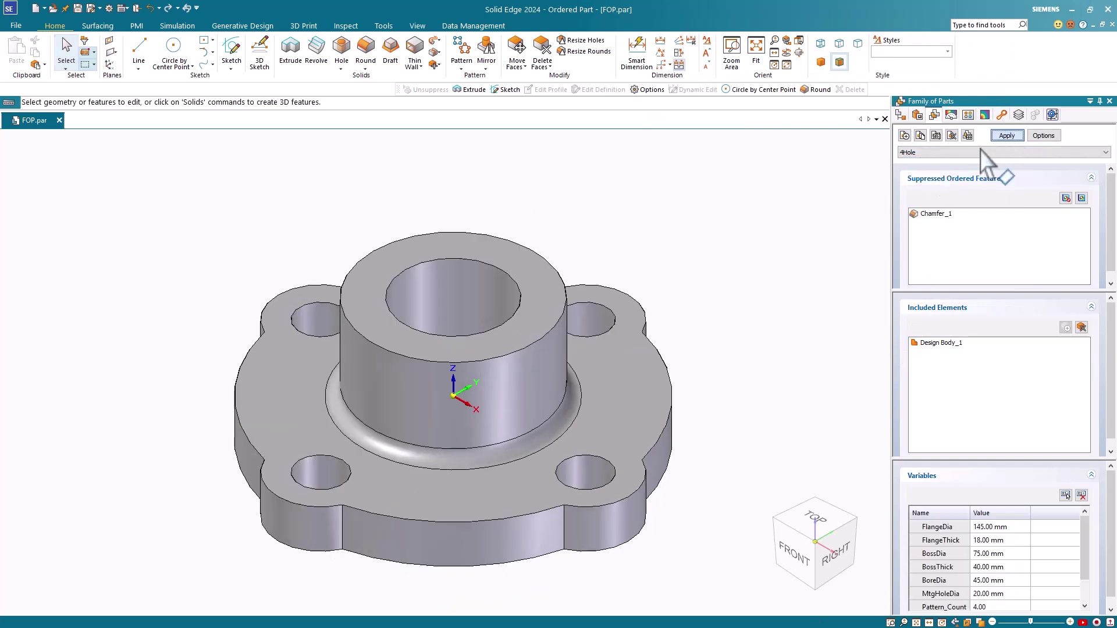
pyautogui.click(968, 154)
pyautogui.click(935, 163)
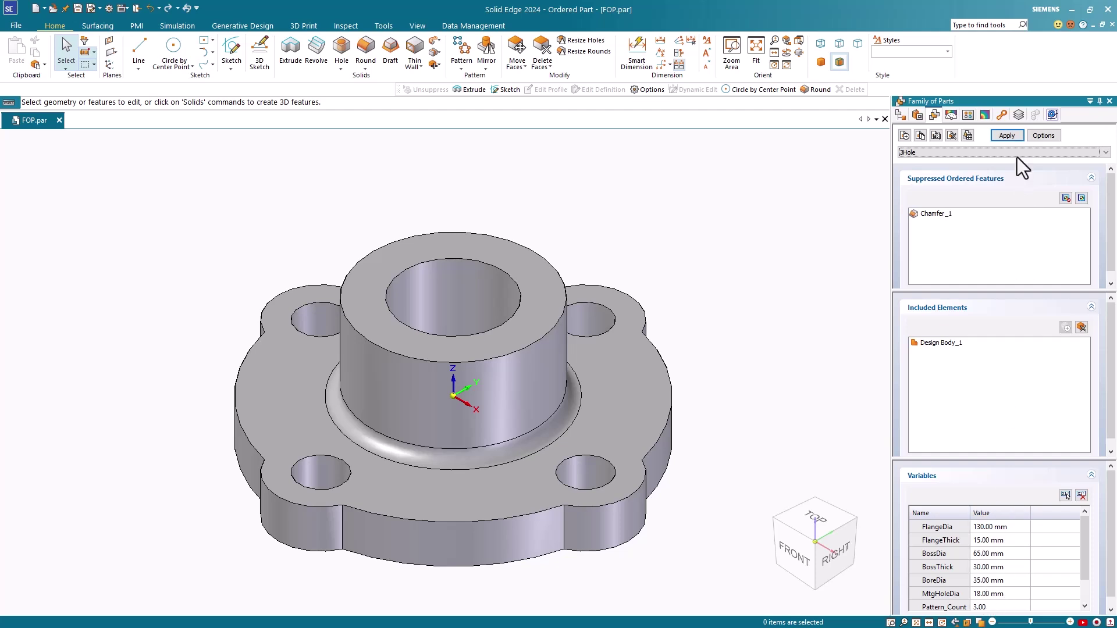
pyautogui.click(1010, 136)
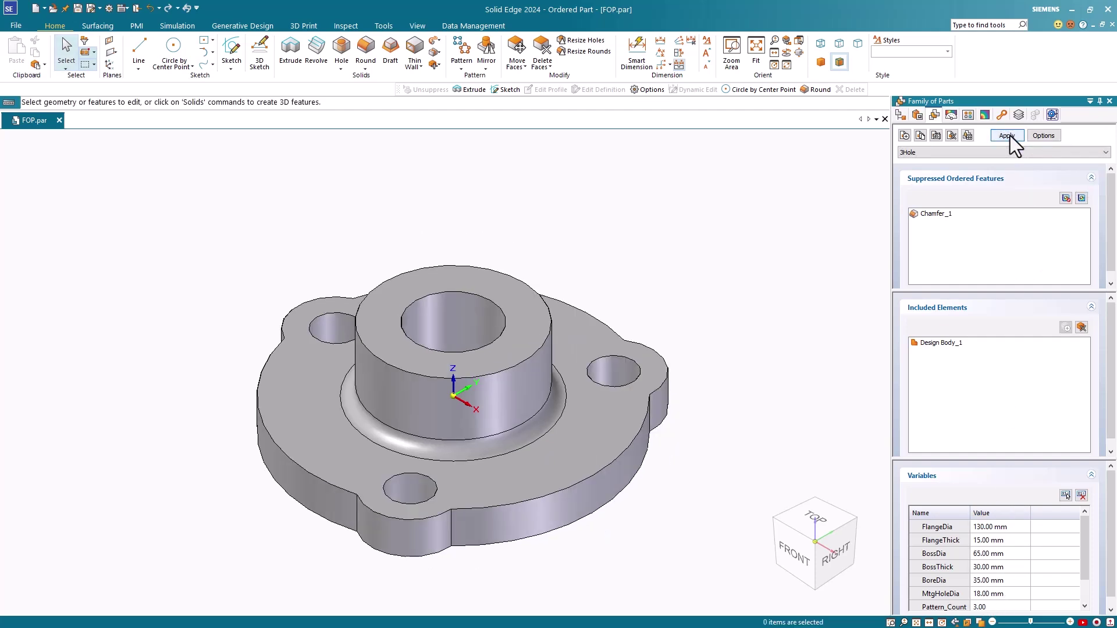
# Step: Apply the 6Hole member to check it, and return the model to the 3Hole member
pyautogui.click(930, 151)
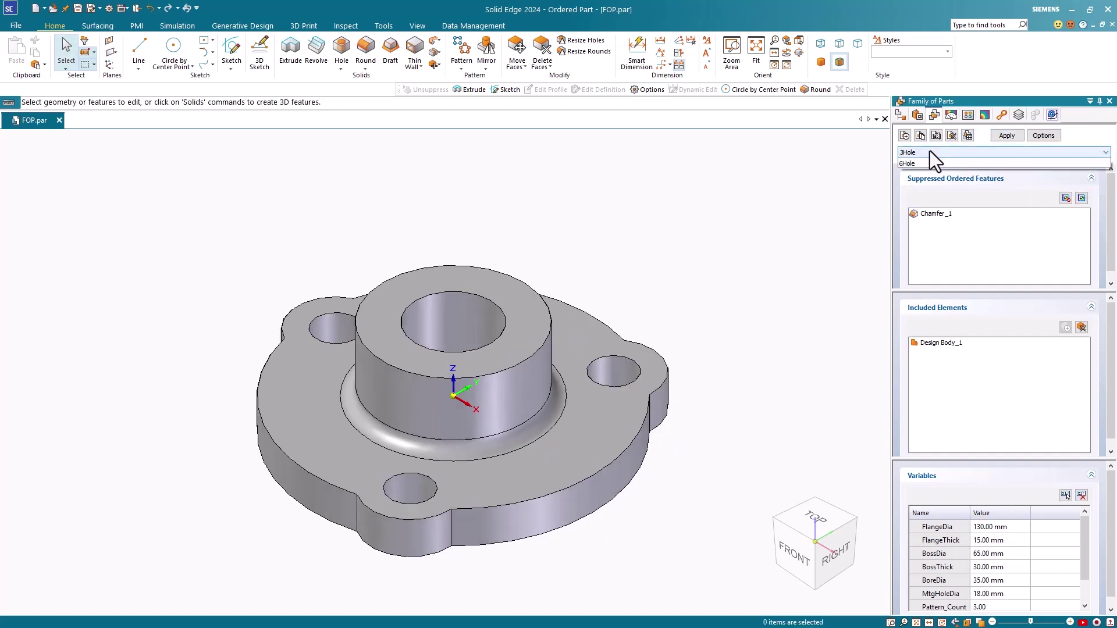
pyautogui.click(924, 178)
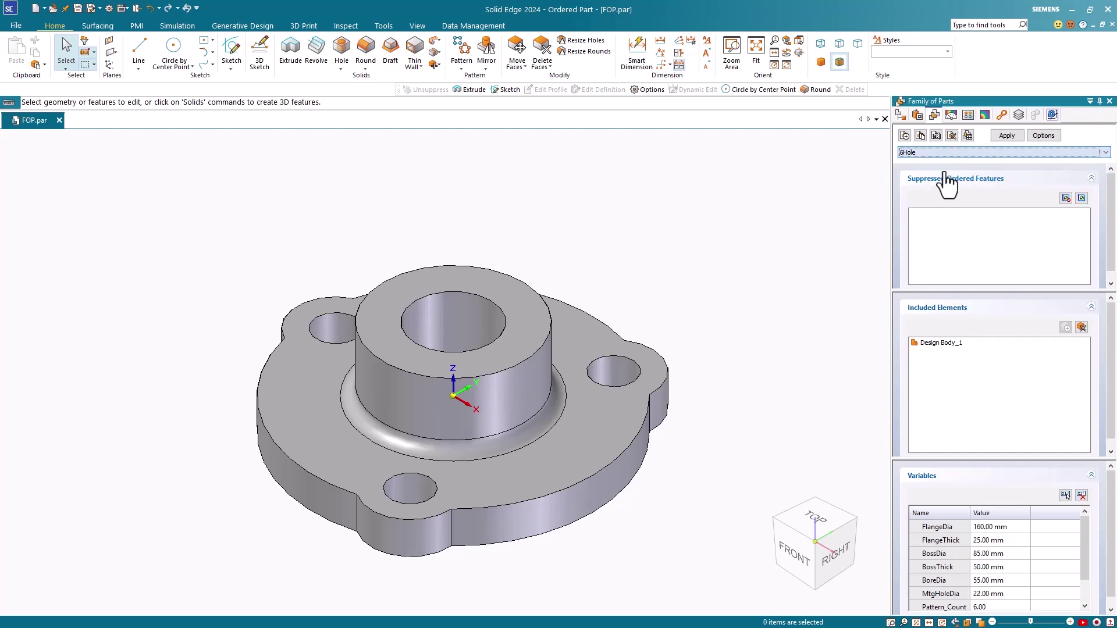
pyautogui.click(1013, 137)
pyautogui.click(944, 152)
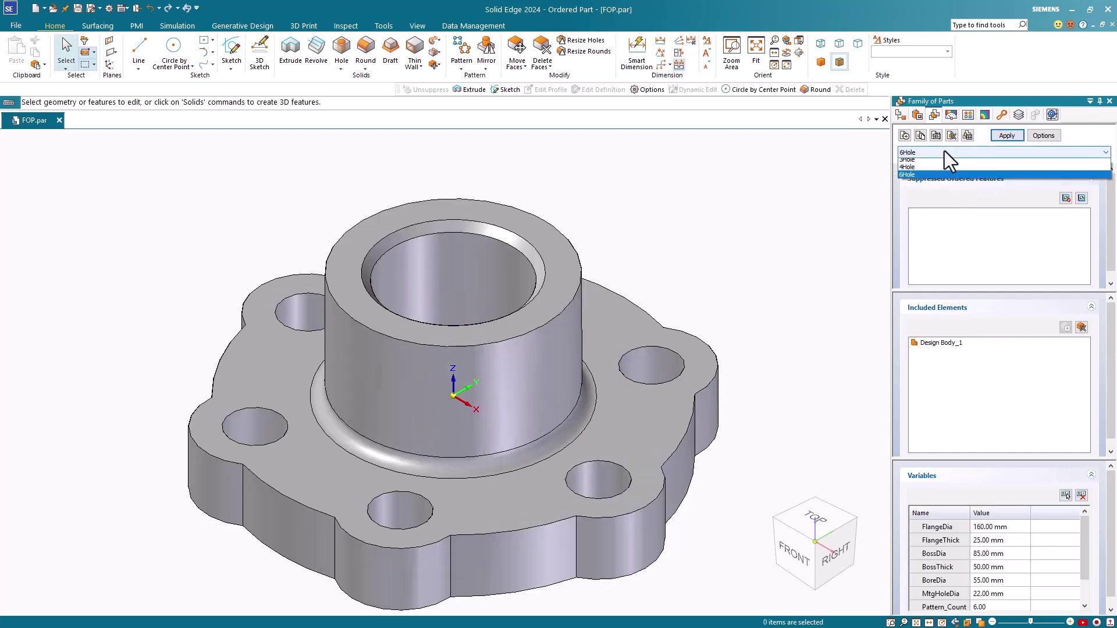
pyautogui.click(935, 163)
pyautogui.click(1003, 138)
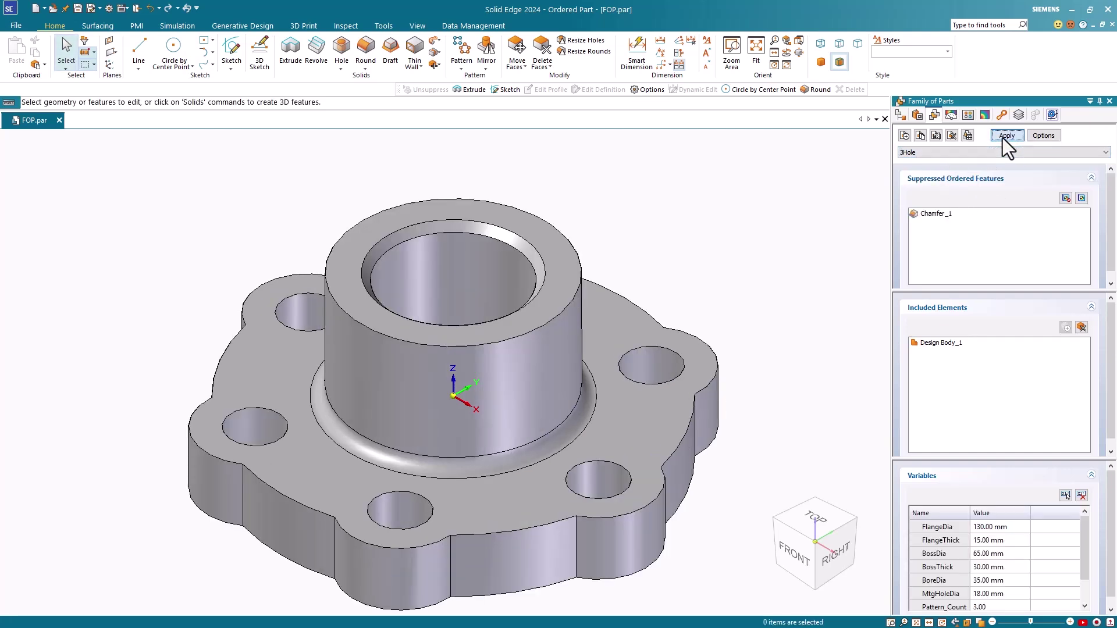
# Step: Save the part and populate the 3Hole, 4Hole and 6Hole members together from the family table
pyautogui.click(78, 10)
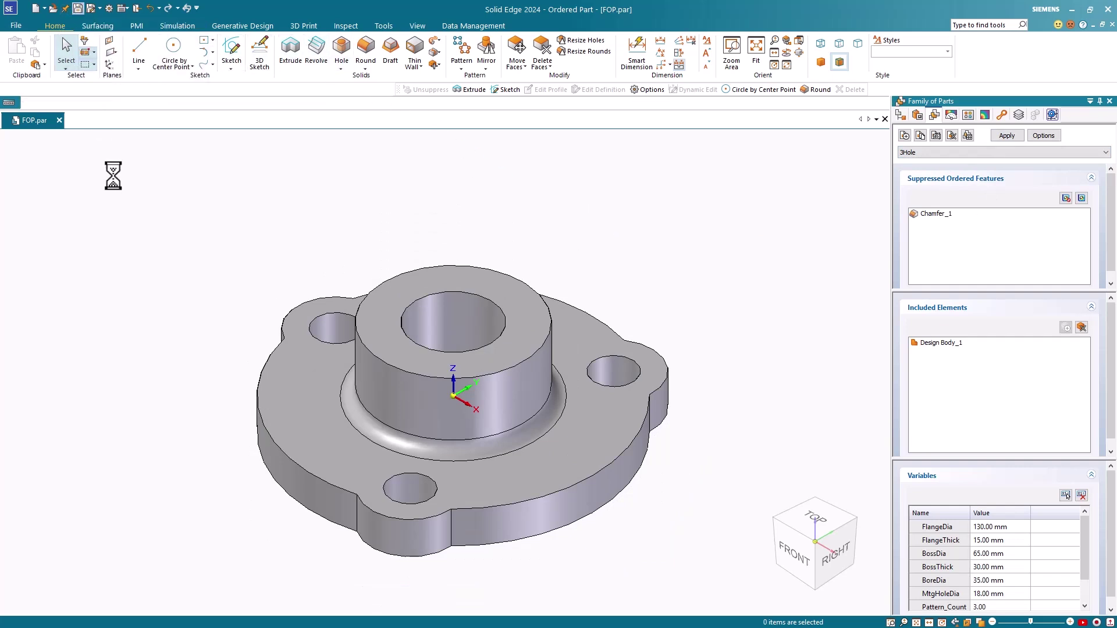
pyautogui.click(968, 135)
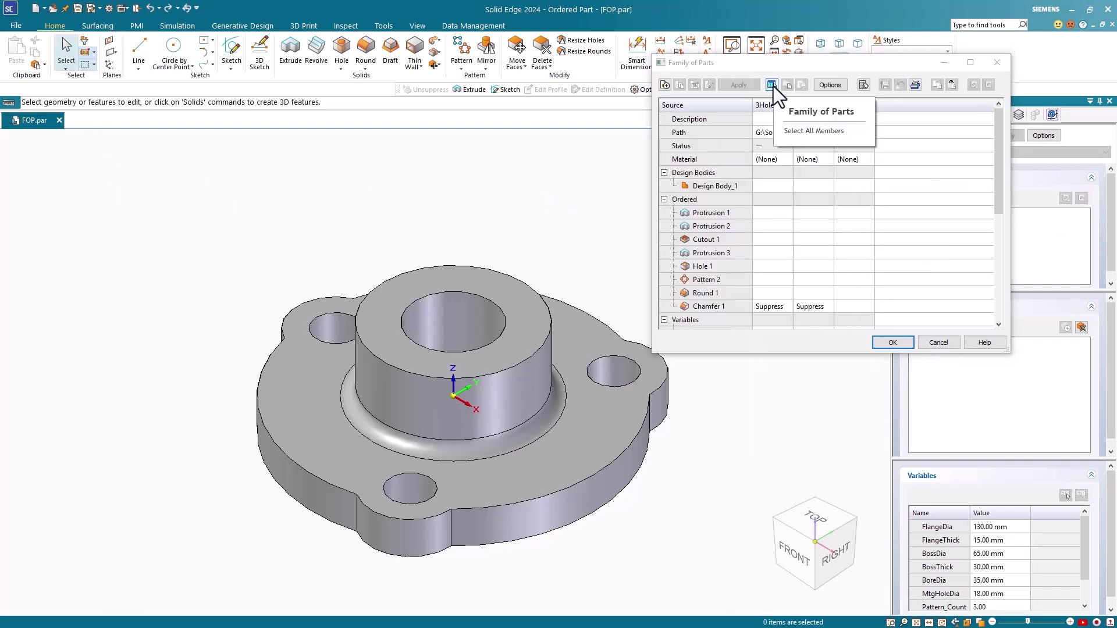
pyautogui.click(772, 85)
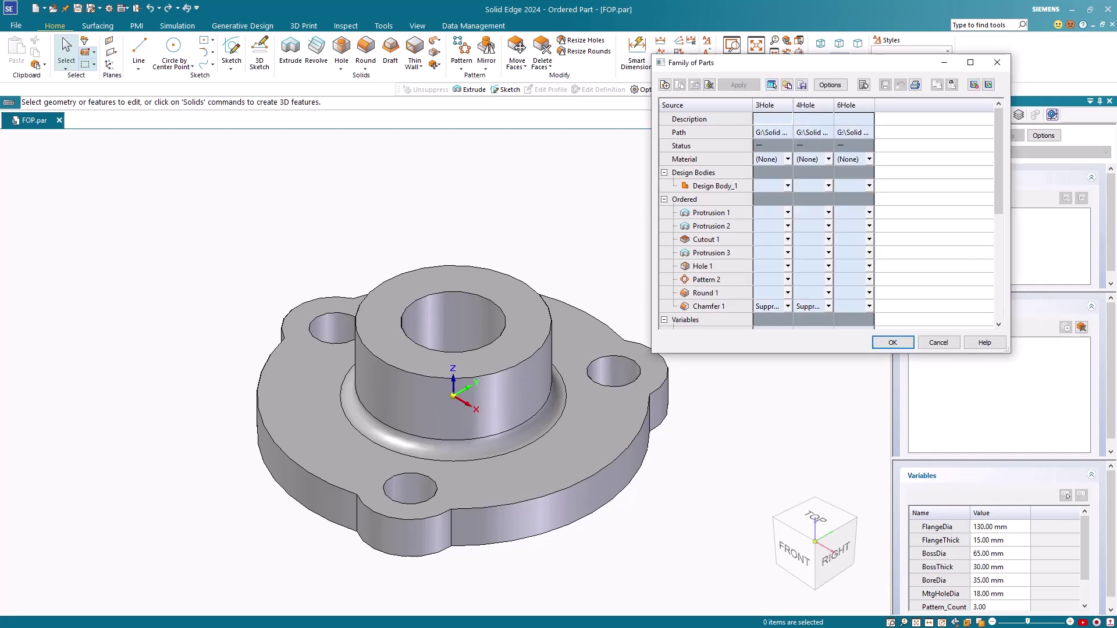
pyautogui.click(802, 84)
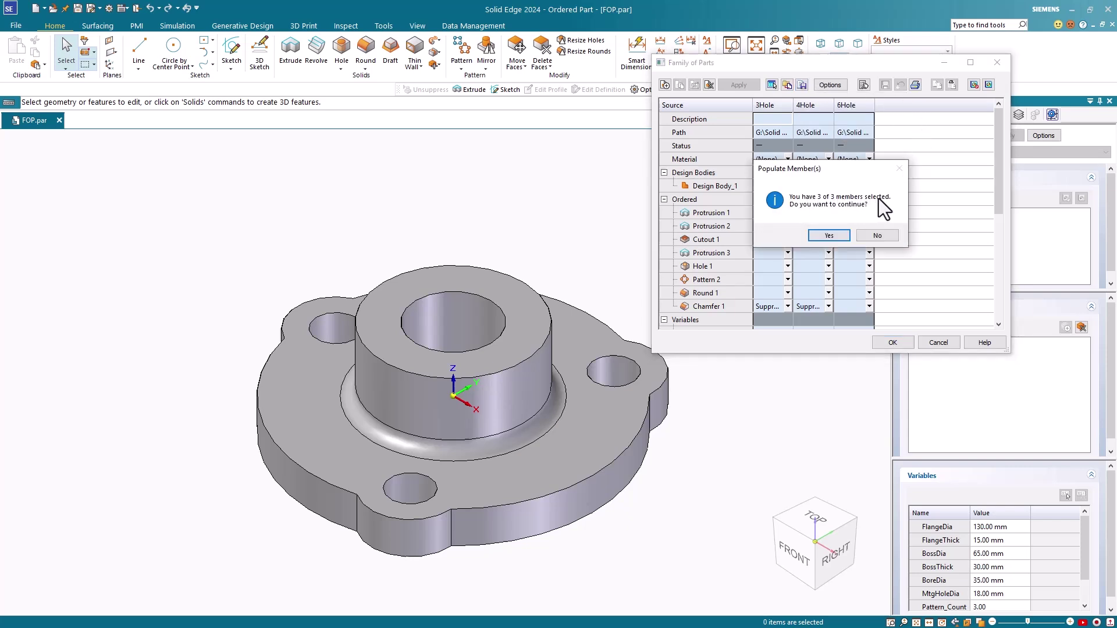
pyautogui.click(827, 236)
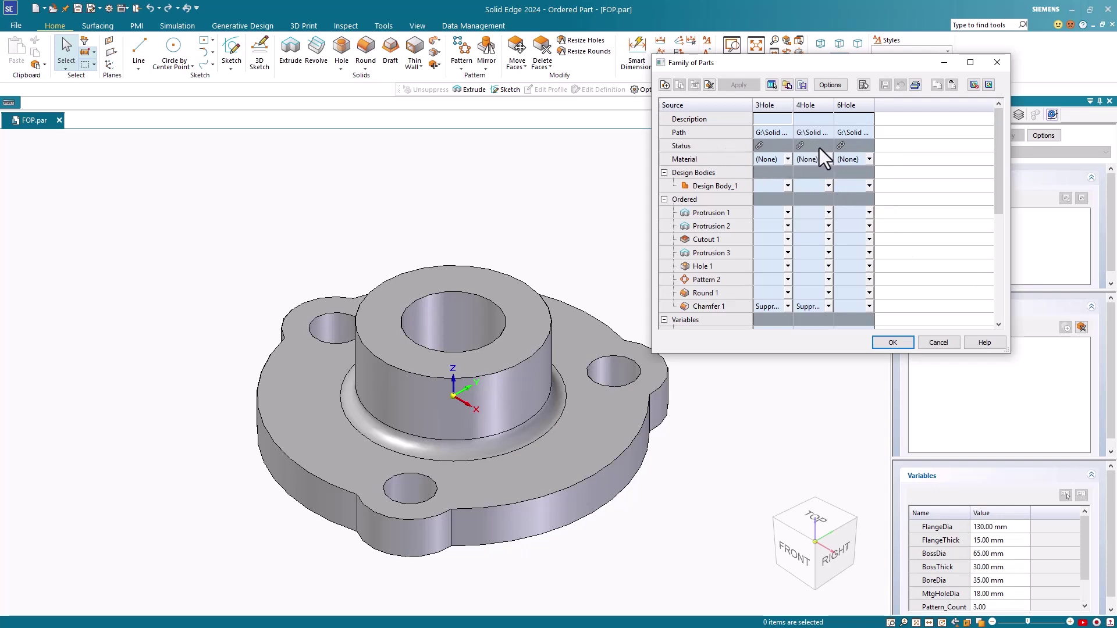
# Step: Open the part files of all selected family members from the family table
pyautogui.rightClick(846, 121)
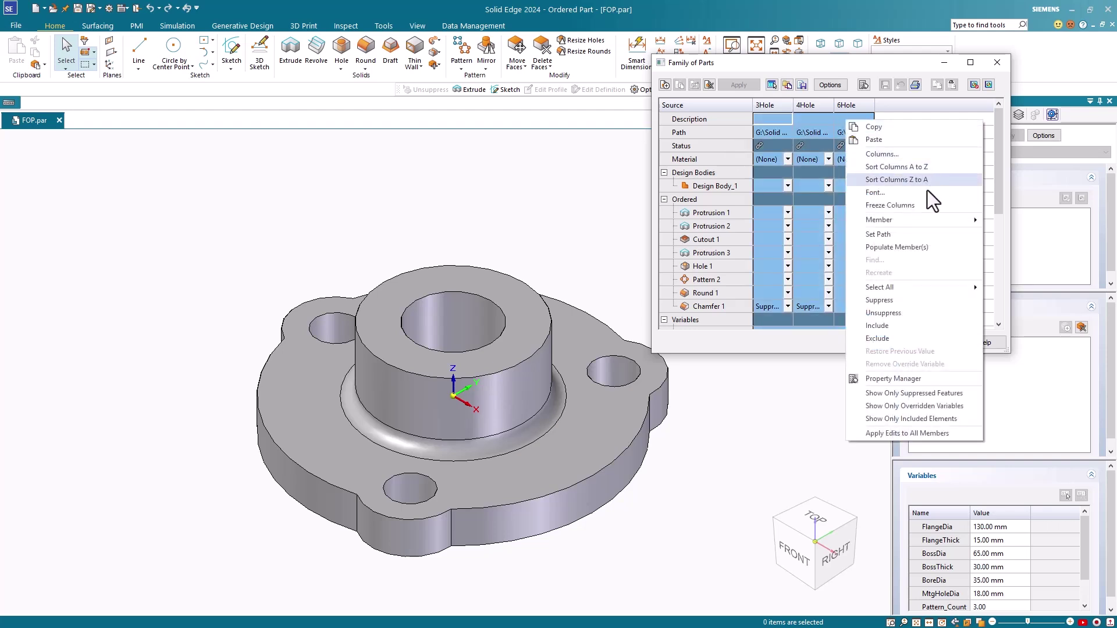
pyautogui.moveTo(907, 221)
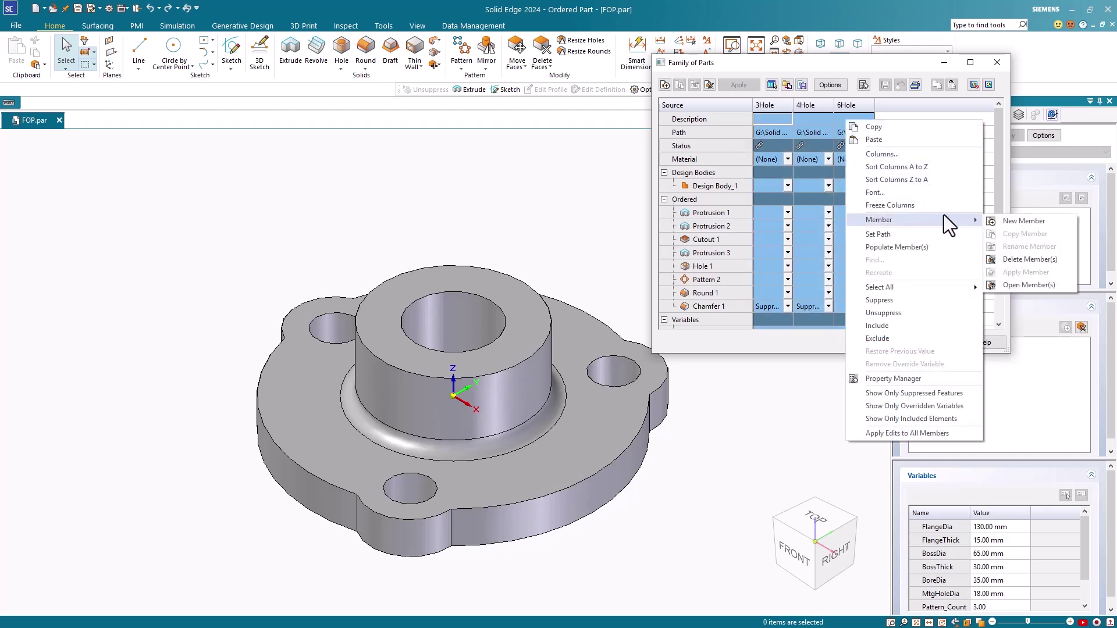
pyautogui.click(1039, 286)
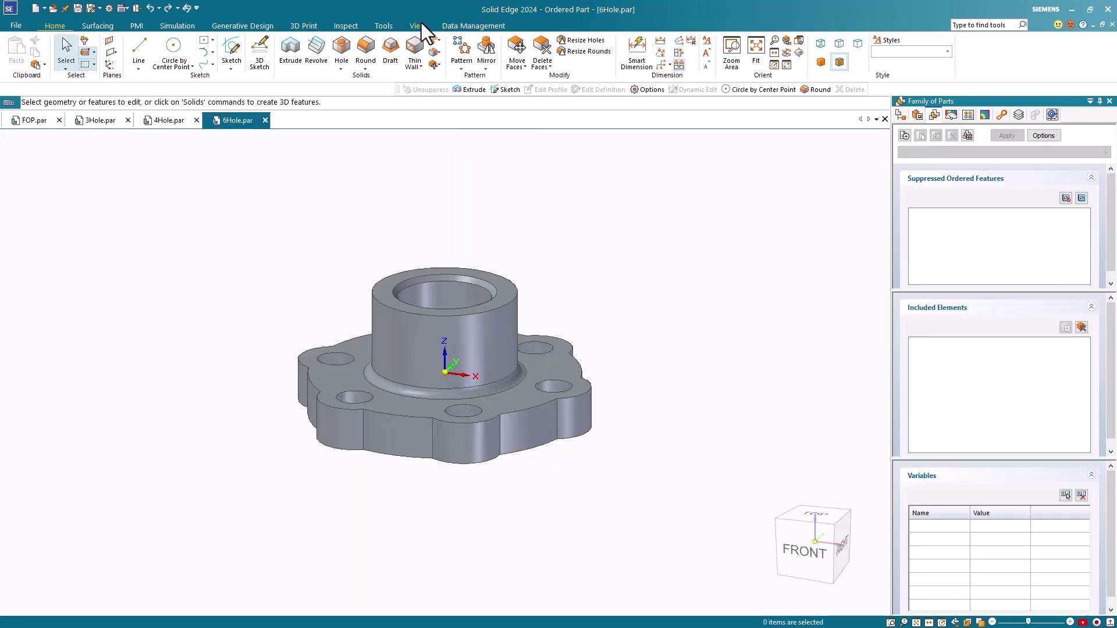
# Step: Arrange all open part windows in a Tiled layout
pyautogui.click(422, 24)
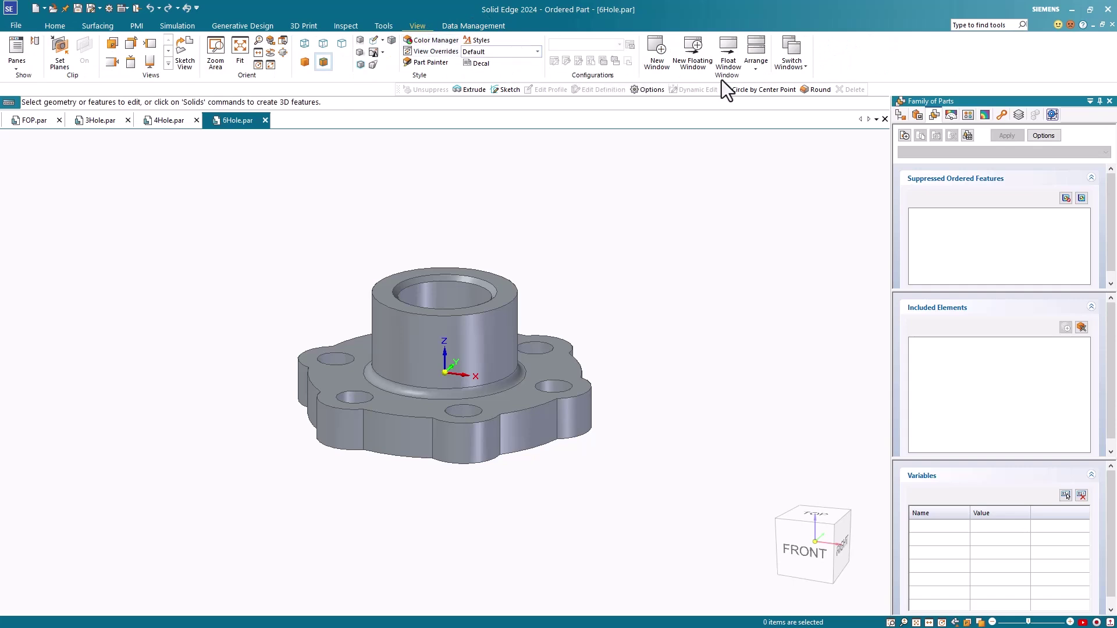
pyautogui.click(757, 69)
pyautogui.click(760, 77)
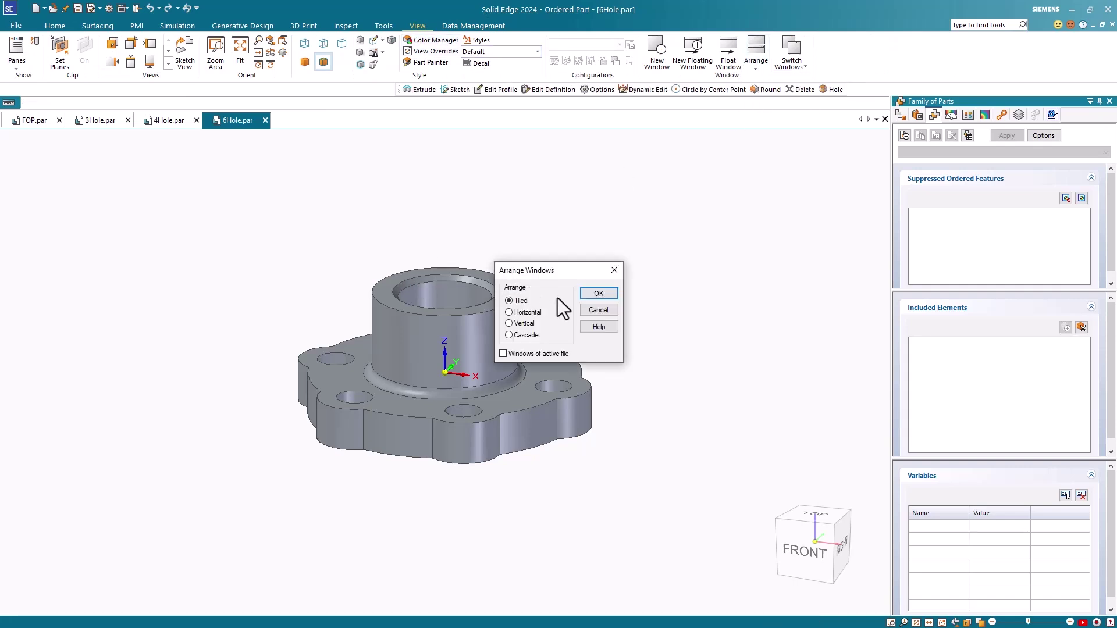
pyautogui.click(599, 294)
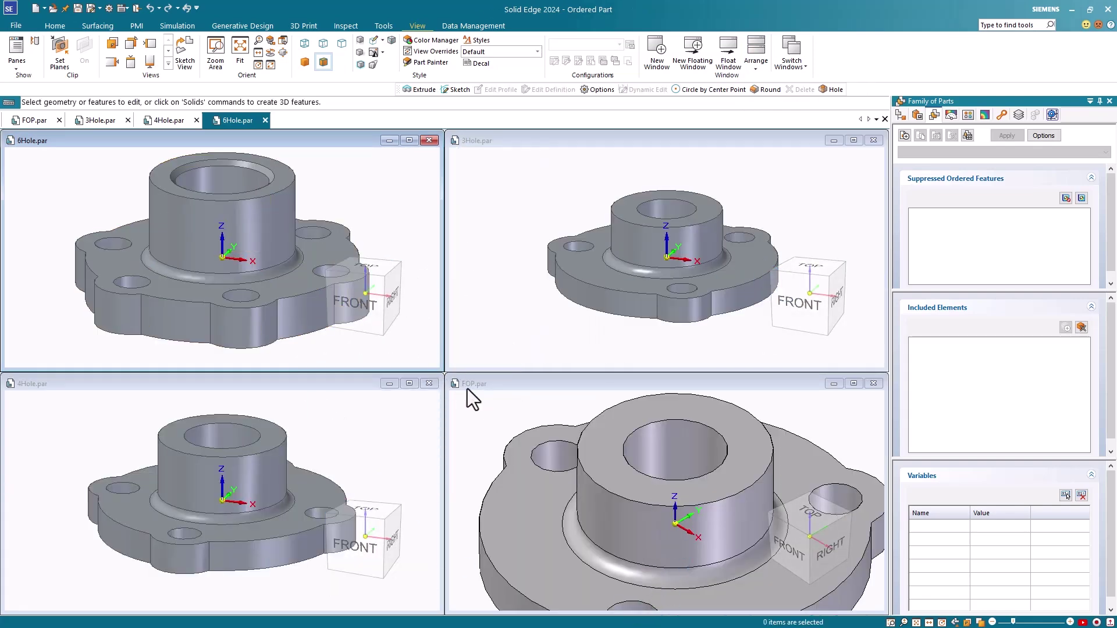
# Step: Zoom out on the FOP model in its window, and activate the other member windows in turn to compare the flange variants
pyautogui.click(696, 516)
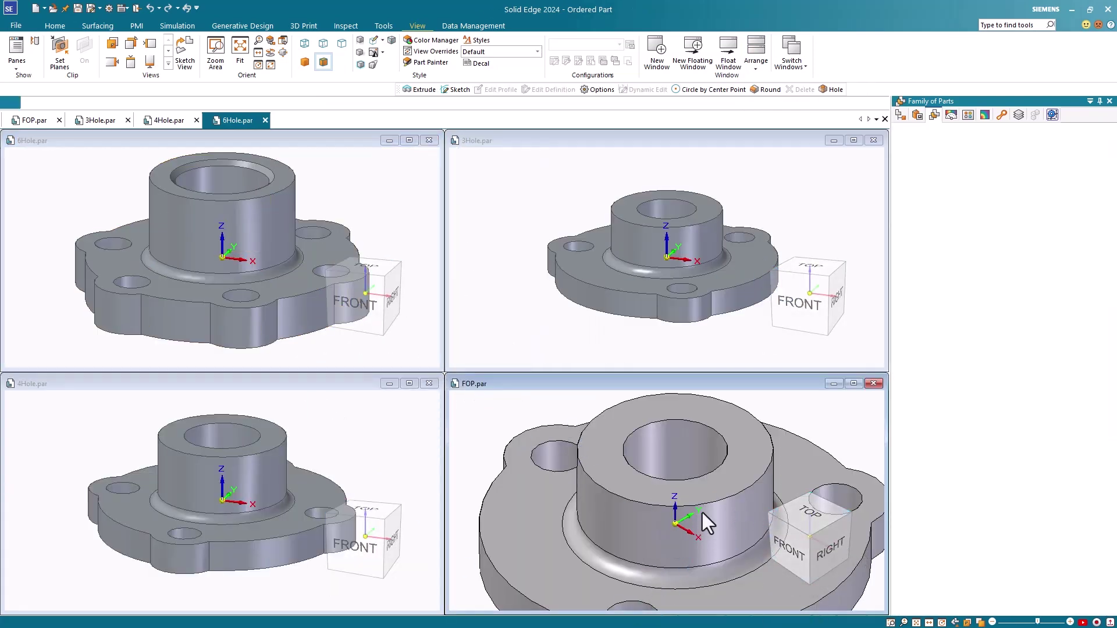
pyautogui.hotkey('ctrl', 'shift', 'f')
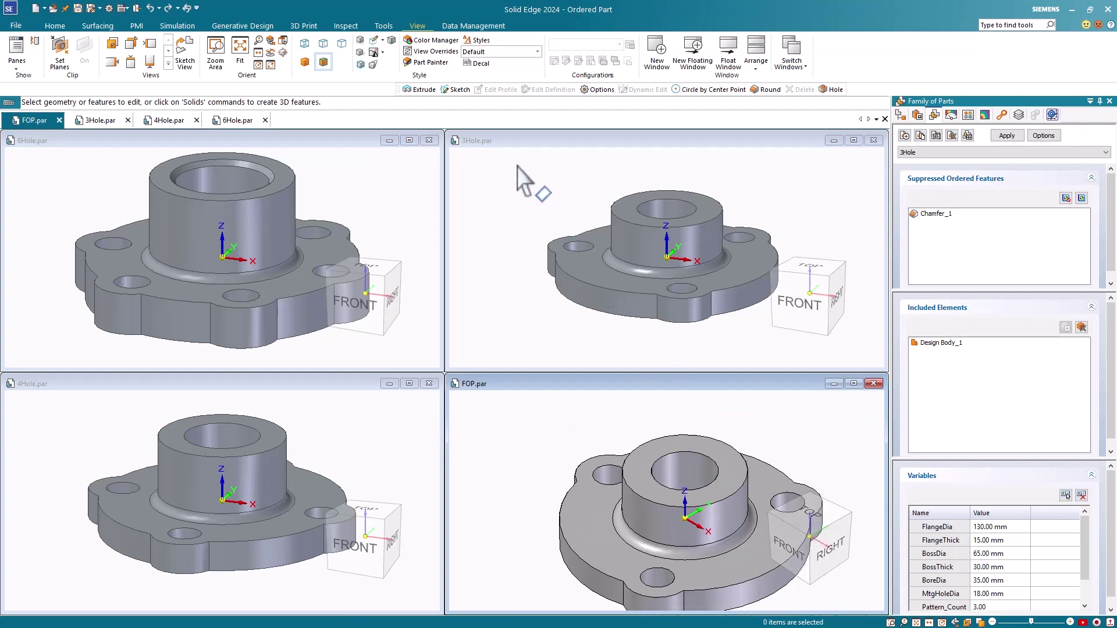
pyautogui.click(366, 416)
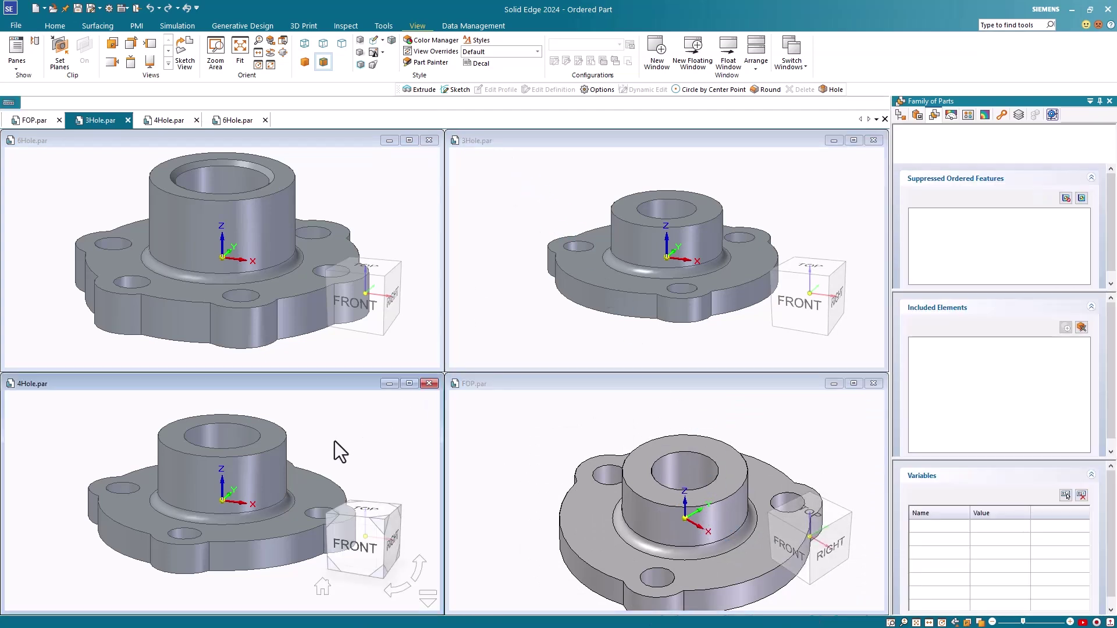
pyautogui.click(379, 220)
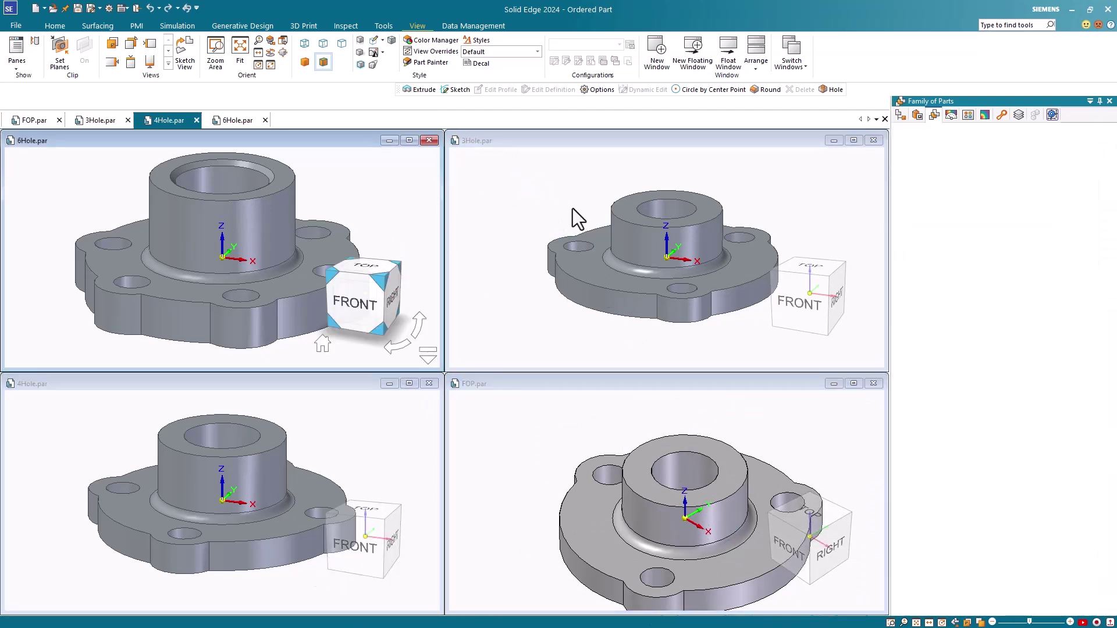